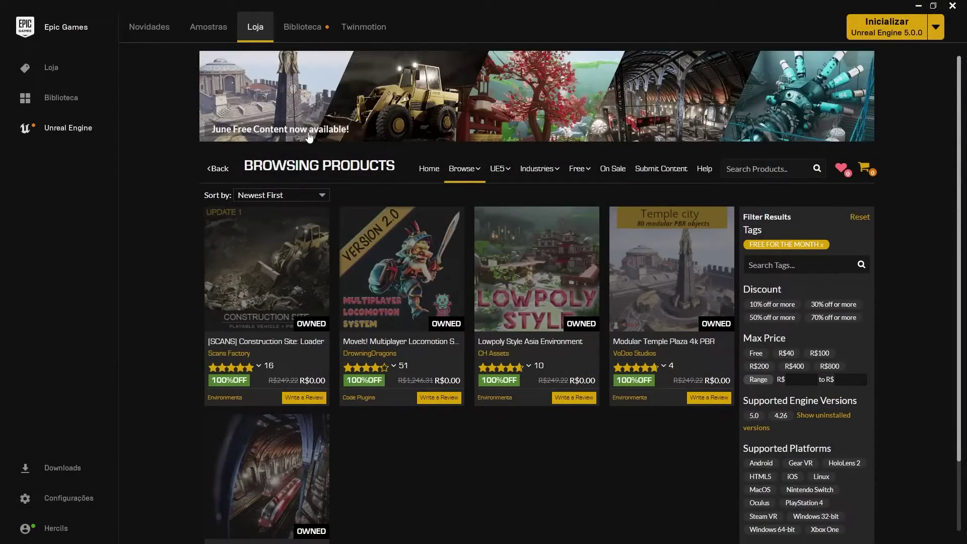
# Open the Victorian Train Station store page and view three gallery images, ending on trains in the tunnel.
pyautogui.scroll(-2, 310, 137)
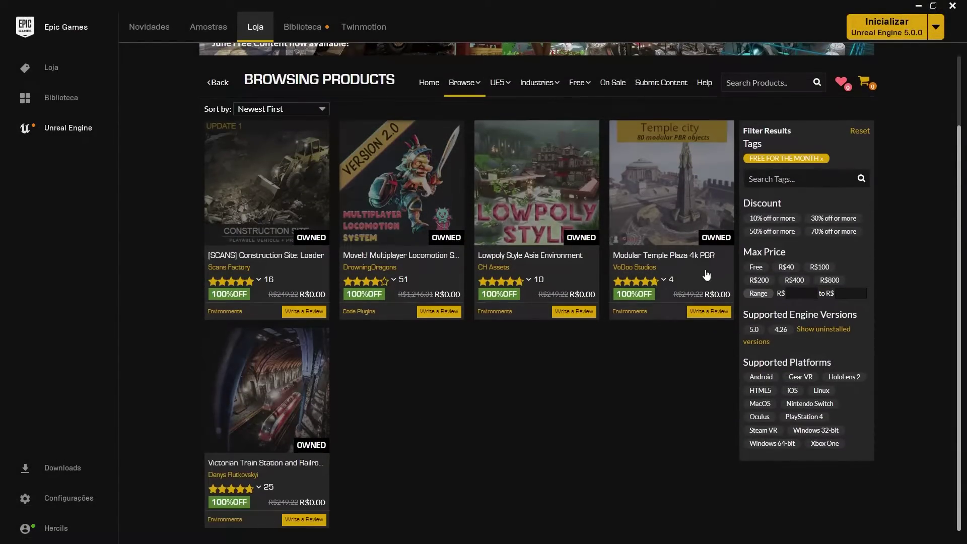
pyautogui.click(295, 423)
pyautogui.scroll(-3, 297, 429)
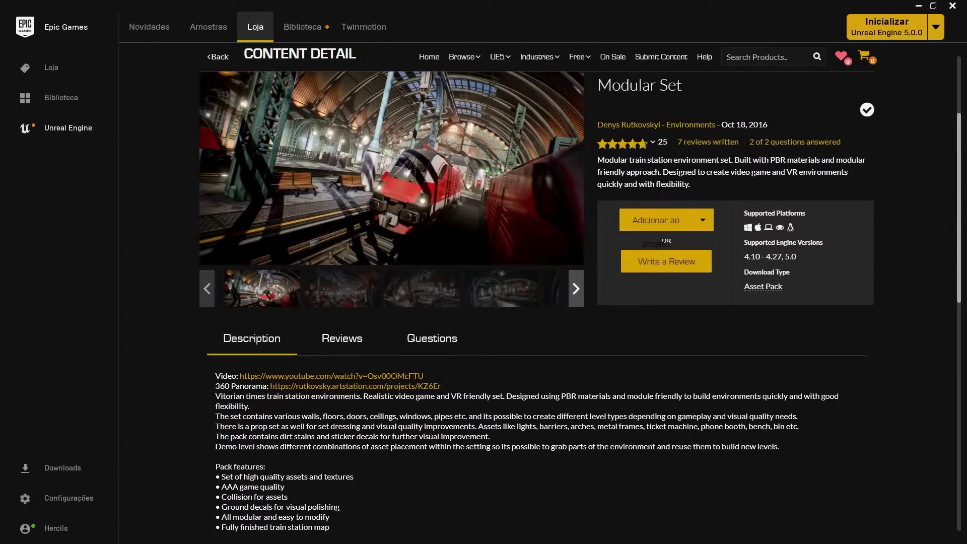
pyautogui.click(363, 300)
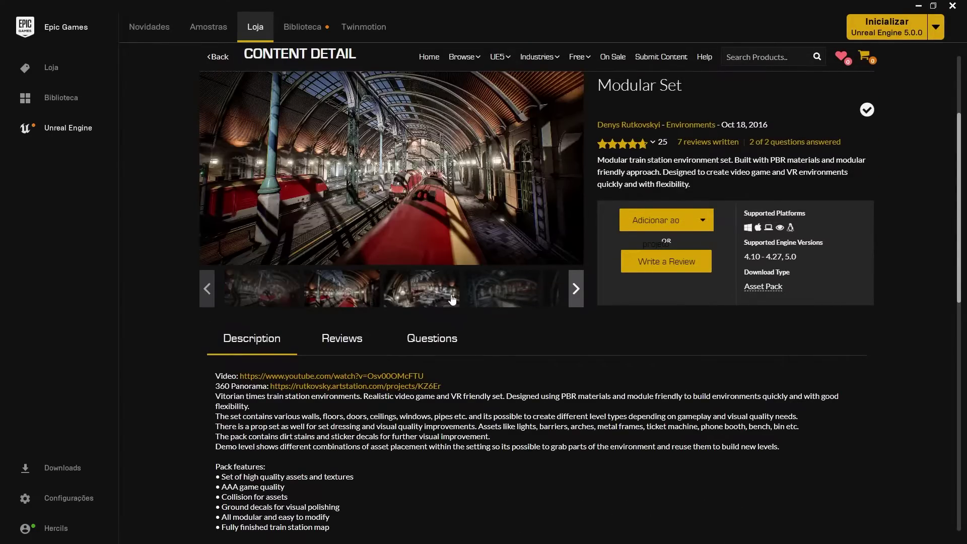
pyautogui.click(451, 300)
pyautogui.click(499, 301)
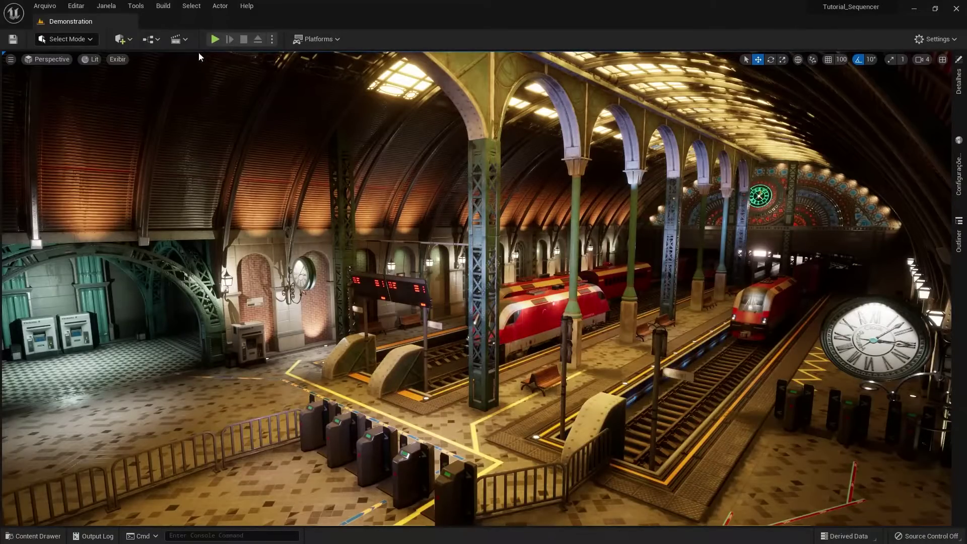
# Add a level sequence named EstaçãoDeTrem, saved in the Sequencer folder.
pyautogui.click(184, 44)
pyautogui.click(225, 65)
pyautogui.doubleClick(458, 164)
pyautogui.write('EstaçãoDeTrem')
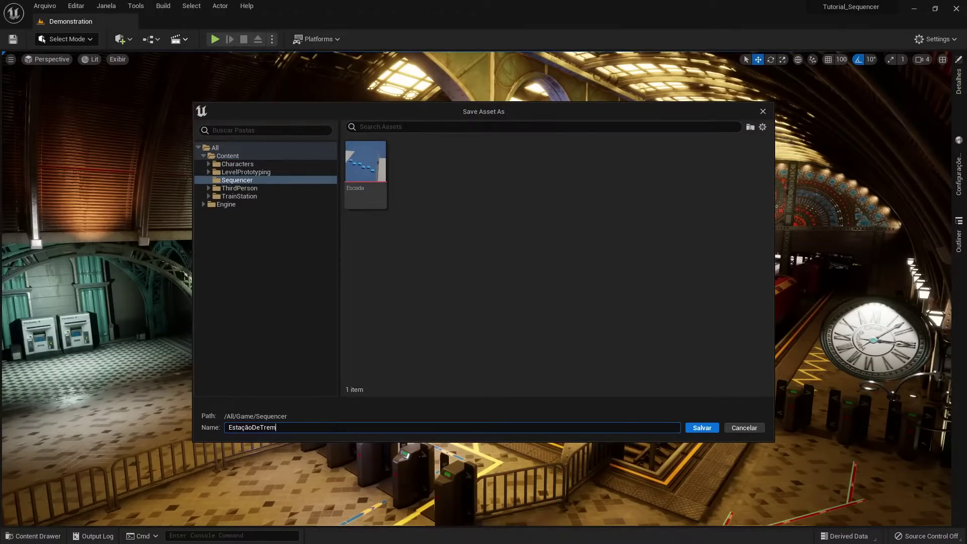
pyautogui.press('Return')
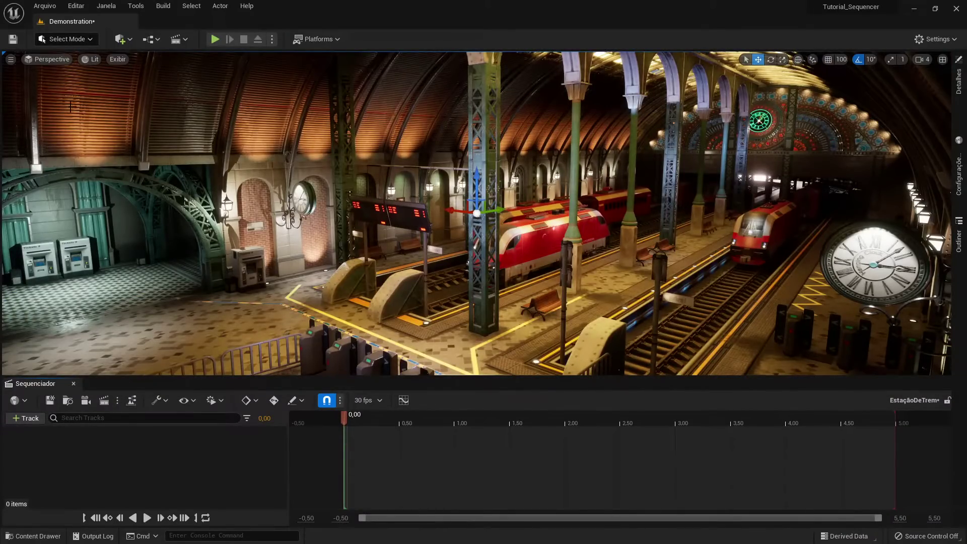
# Switch the viewport to Cinematic Viewport and hide the Sequencer panel's tab row.
pyautogui.click(41, 63)
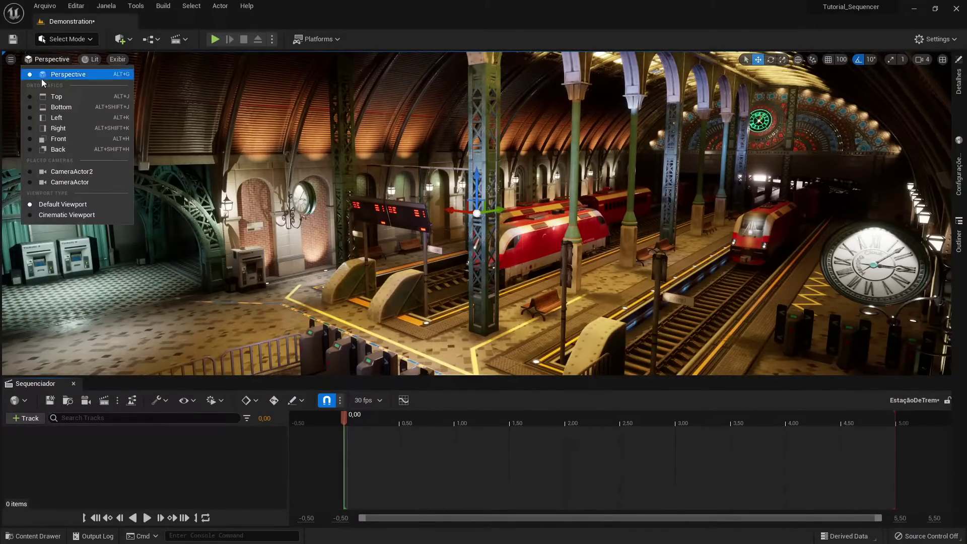
pyautogui.click(71, 216)
pyautogui.rightClick(38, 384)
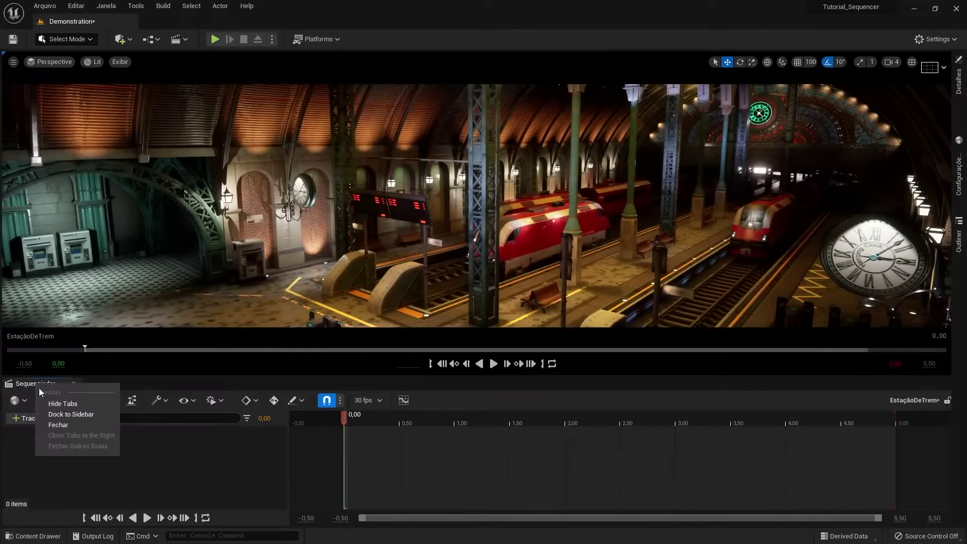
pyautogui.click(47, 402)
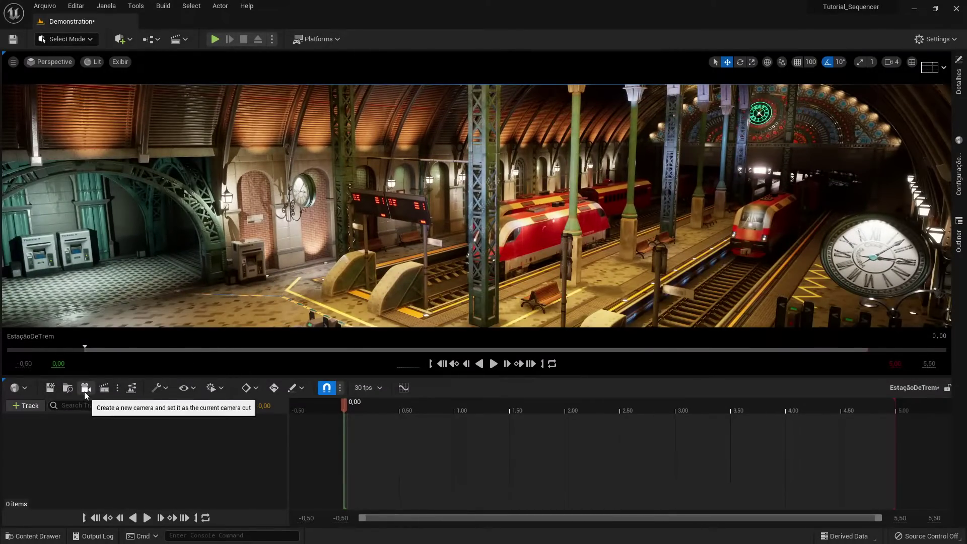
# Create a Cine Camera Actor on the Camera Cuts track, aim it at both trains, and select Camera Cuts.
pyautogui.click(85, 391)
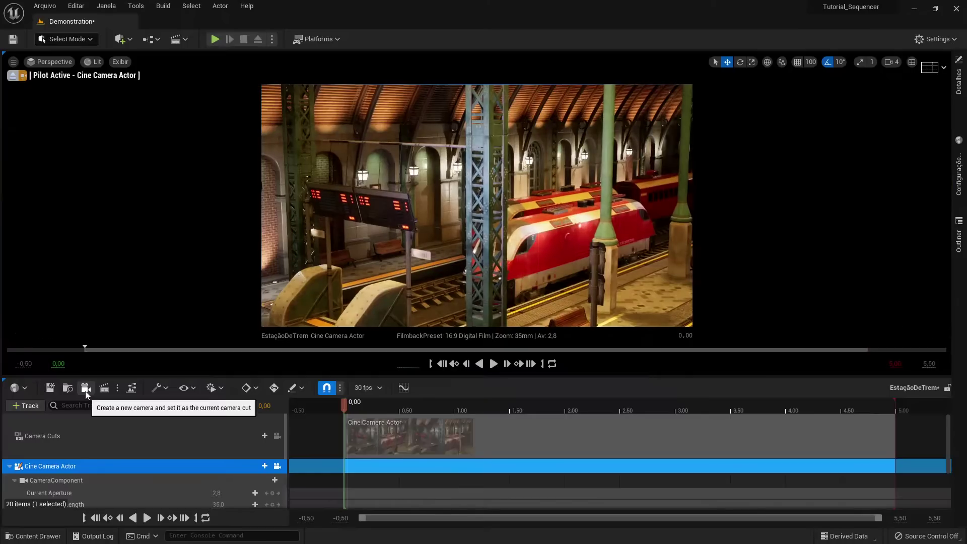
pyautogui.moveTo(286, 329)
pyautogui.mouseDown(button='right')
pyautogui.moveTo(303, 282)
pyautogui.moveTo(313, 302)
pyautogui.moveTo(97, 179)
pyautogui.mouseUp(button='right')
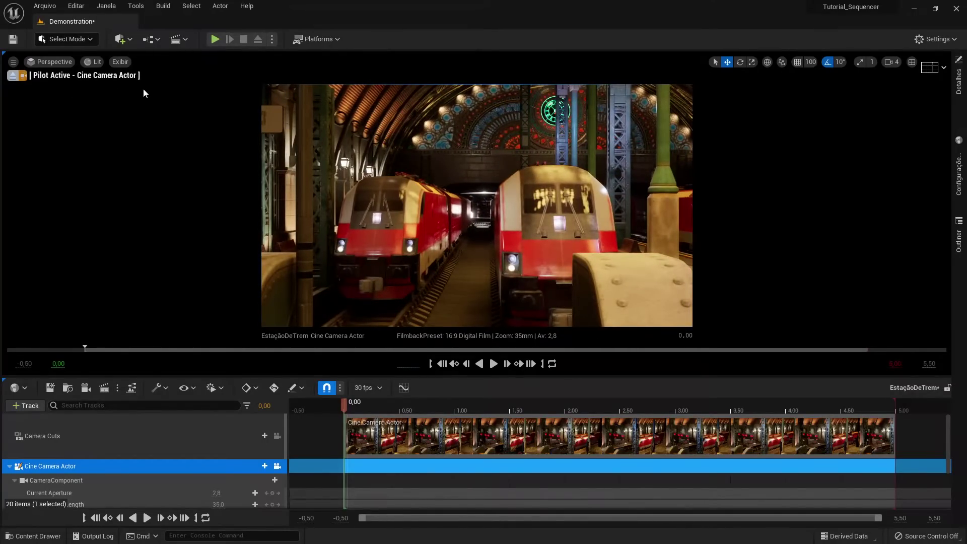
pyautogui.click(39, 439)
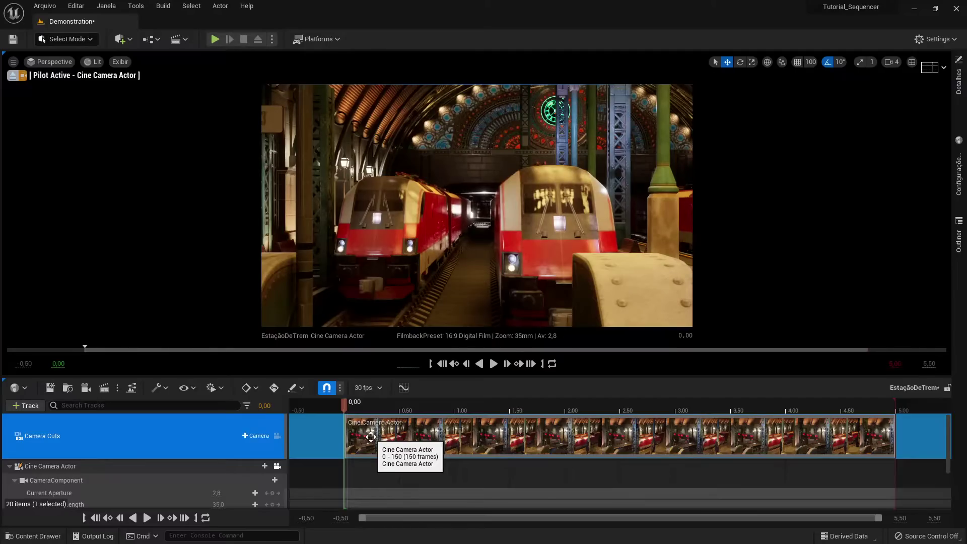
# Frame the trains between the bumpers, set Current Focal Length to 14, and key it at frame 0.
pyautogui.click(211, 469)
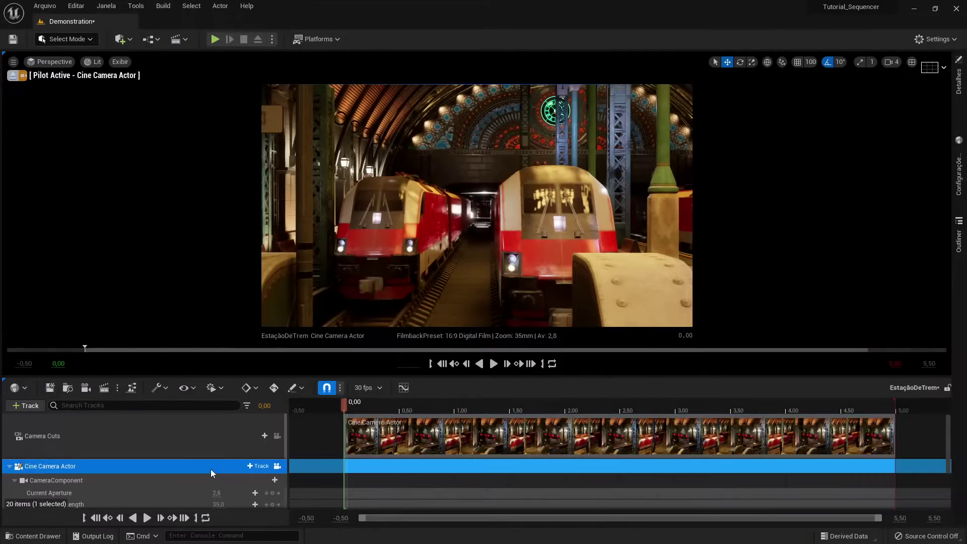
pyautogui.scroll(-2, 210, 469)
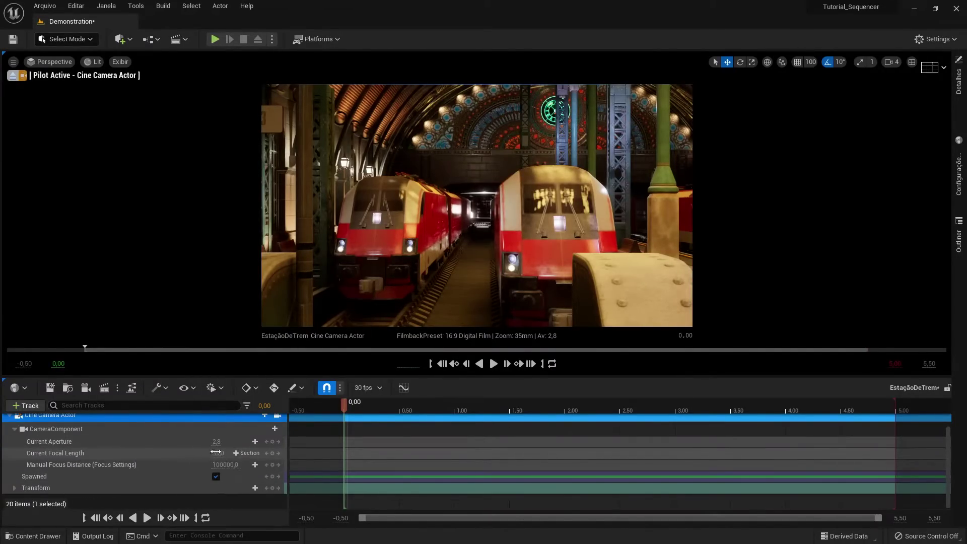
pyautogui.moveTo(217, 453); pyautogui.dragTo(294, 418)
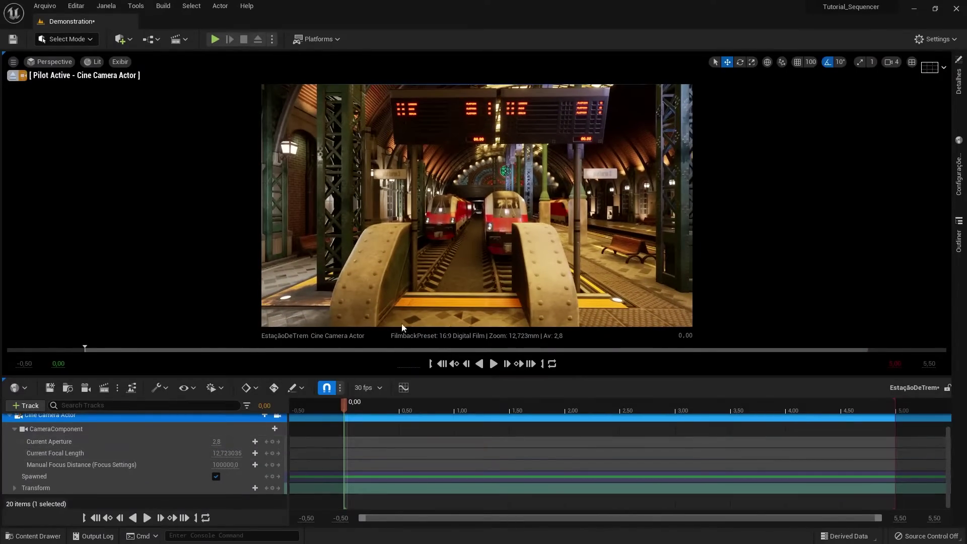
pyautogui.moveTo(453, 212); pyautogui.dragTo(456, 196, button='right')
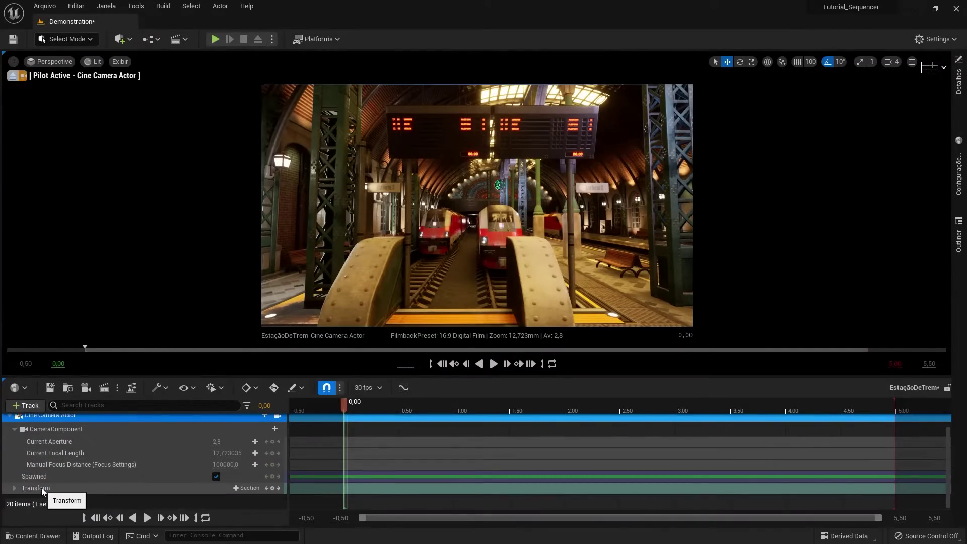
pyautogui.moveTo(381, 362); pyautogui.dragTo(367, 364, button='right')
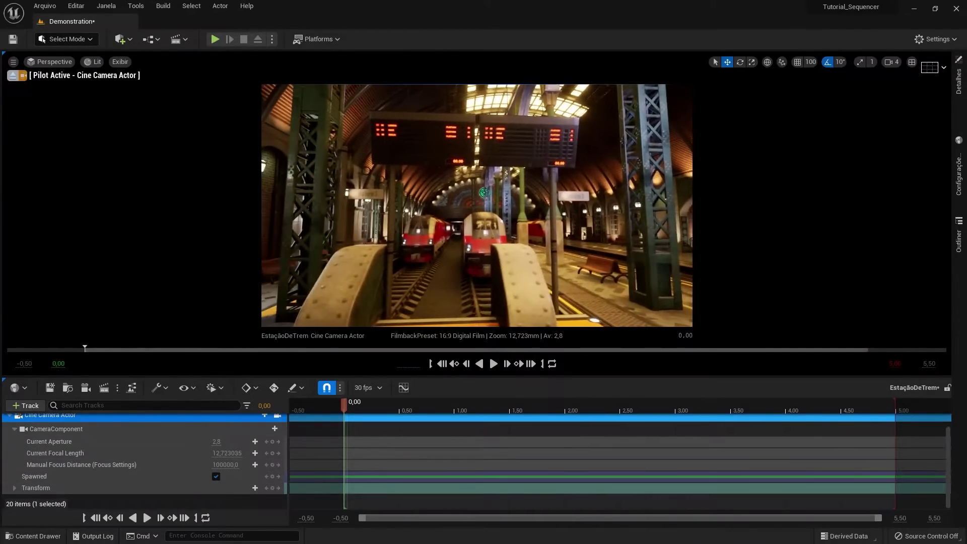
pyautogui.click(220, 452)
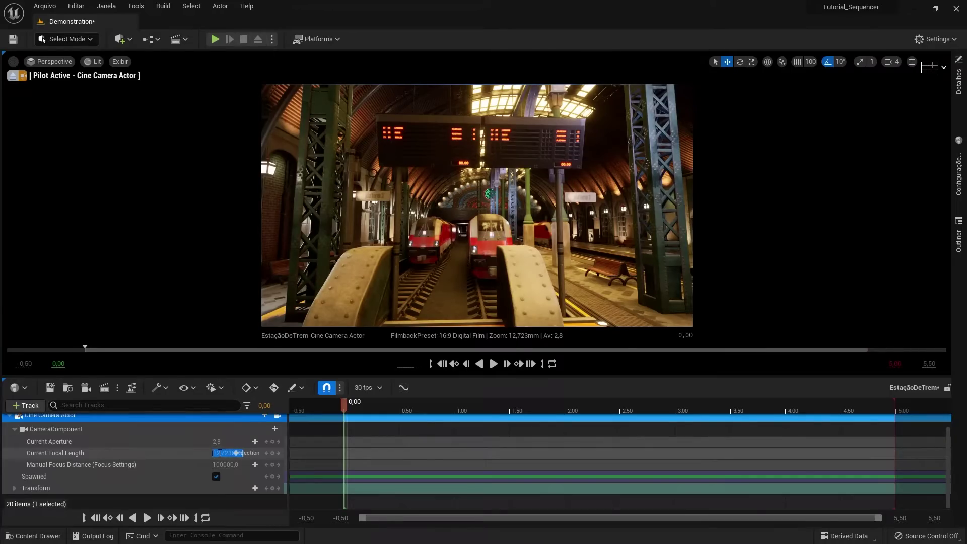
pyautogui.write('14')
pyautogui.press('Return')
pyautogui.moveTo(479, 226); pyautogui.dragTo(464, 229, button='right')
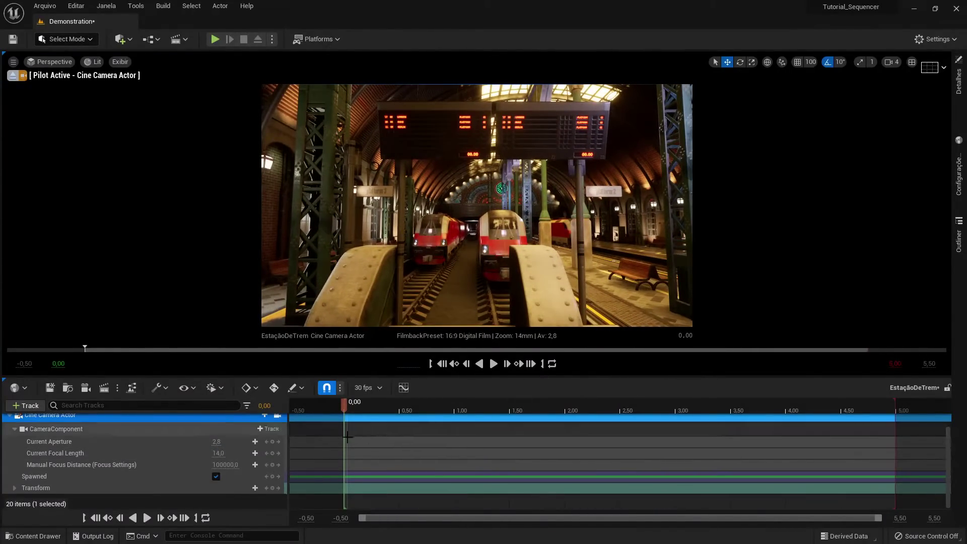
pyautogui.click(271, 456)
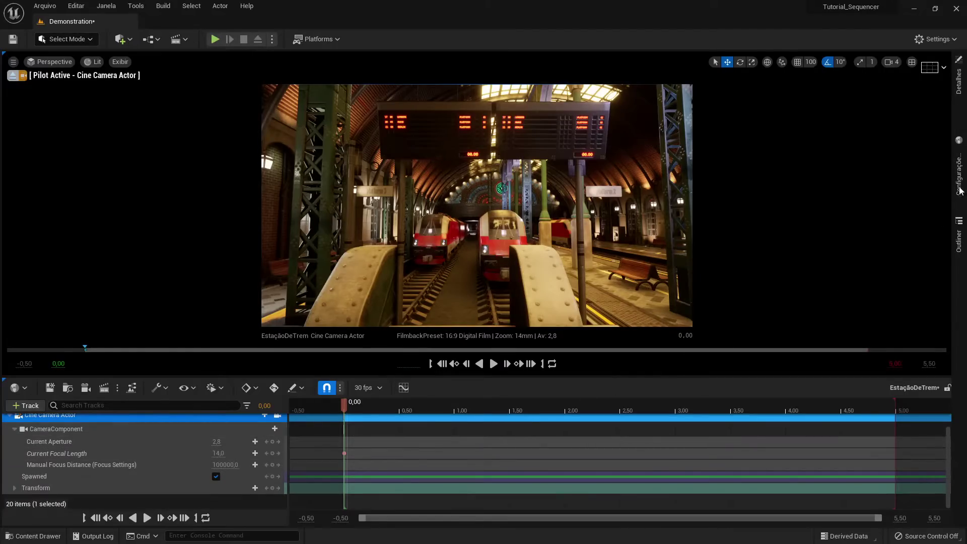
pyautogui.click(960, 80)
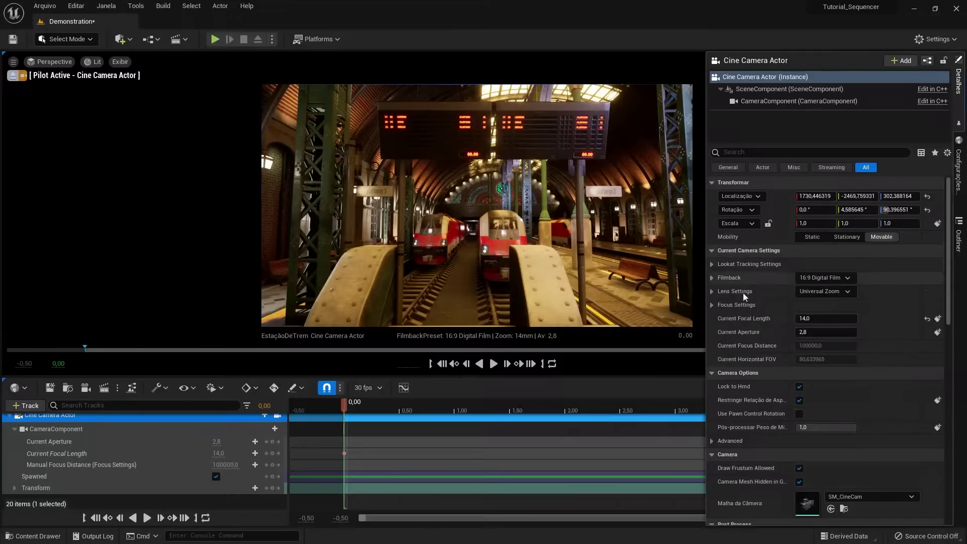
pyautogui.click(847, 277)
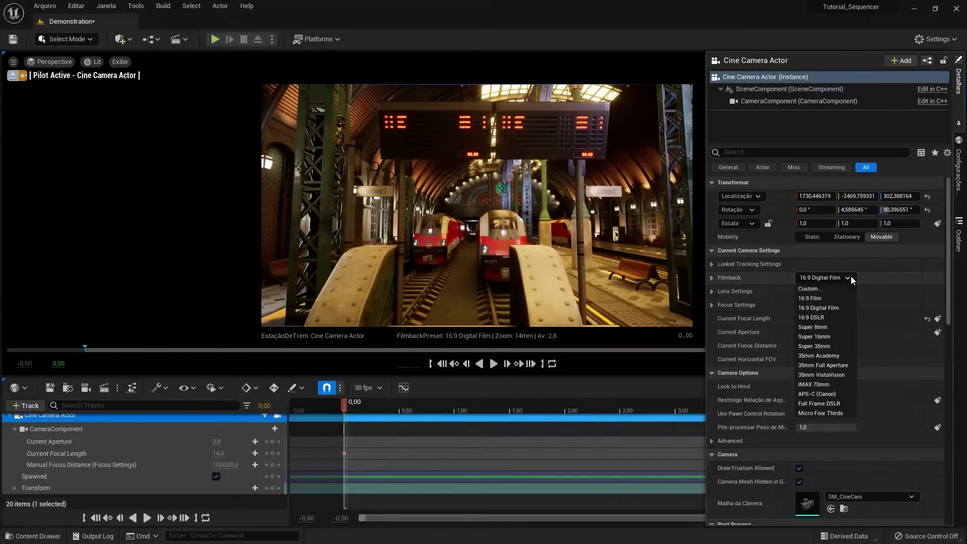
pyautogui.click(851, 276)
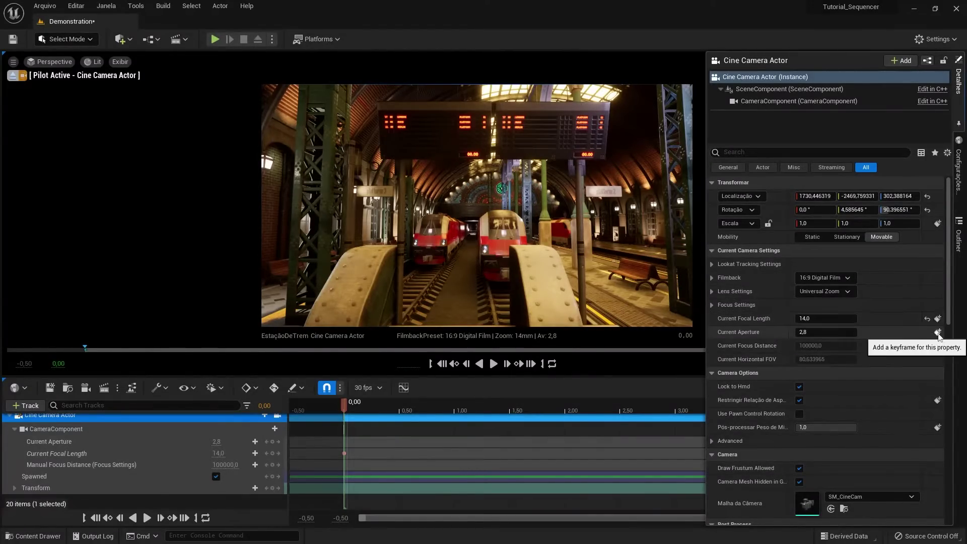
pyautogui.scroll(-5, 929, 419)
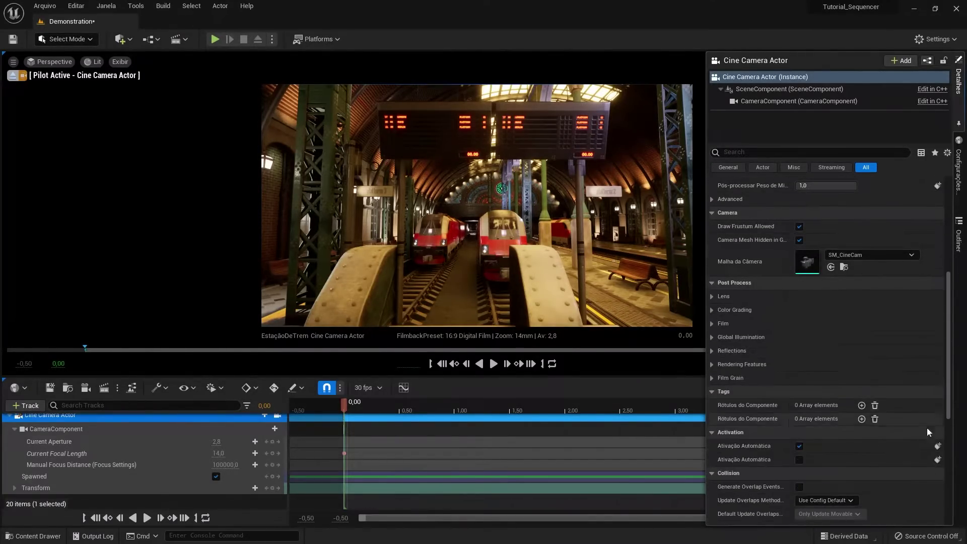
pyautogui.click(713, 310)
pyautogui.click(720, 323)
pyautogui.click(721, 324)
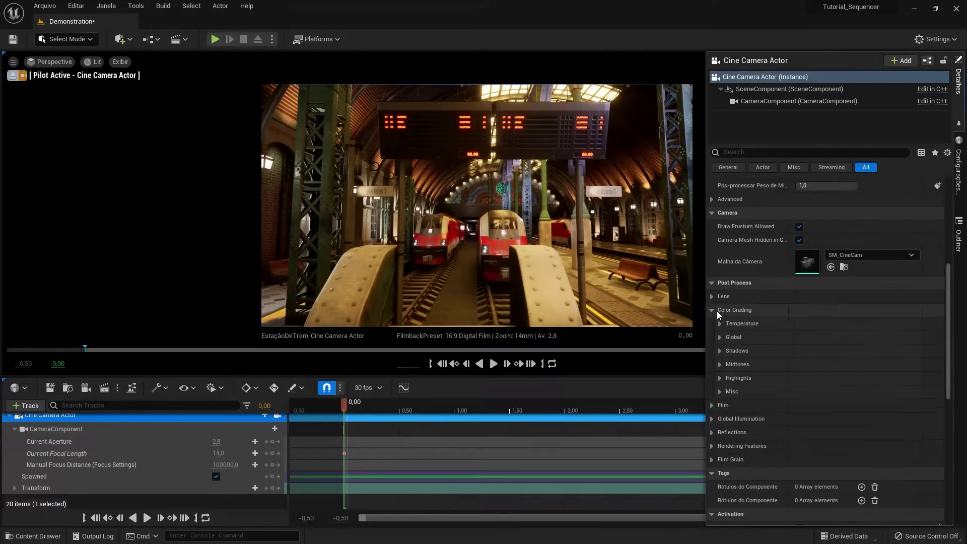
pyautogui.click(712, 310)
pyautogui.click(961, 107)
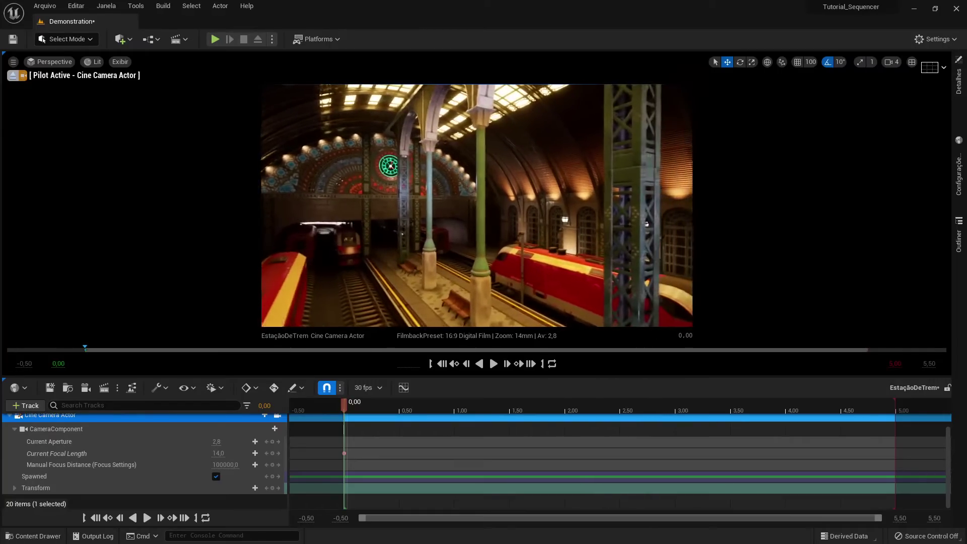
# Stop piloting the cine camera and fly the editor view to another spot in the station.
pyautogui.moveTo(519, 231); pyautogui.dragTo(519, 230, button='right')
pyautogui.scroll(3, 268, 436)
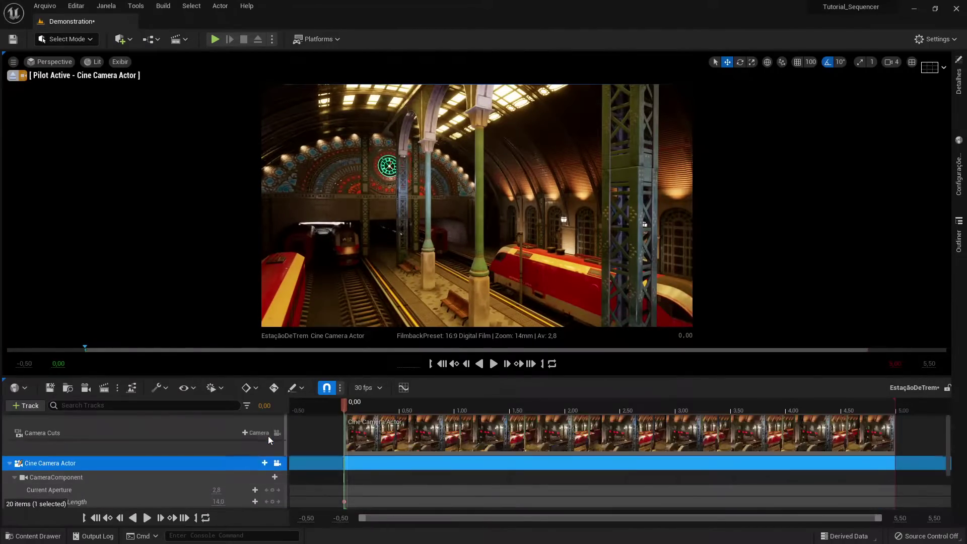
pyautogui.click(278, 464)
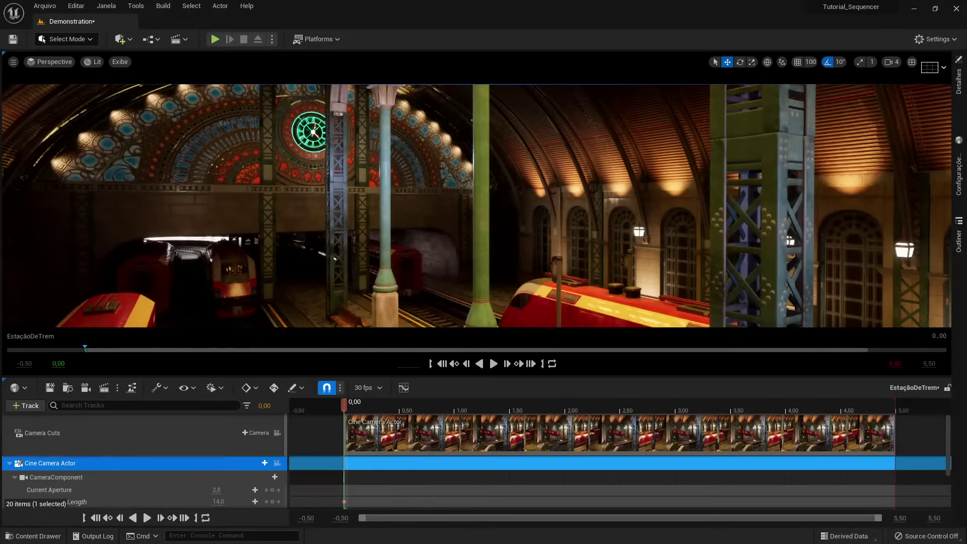
pyautogui.moveTo(358, 301); pyautogui.dragTo(358, 301, button='right')
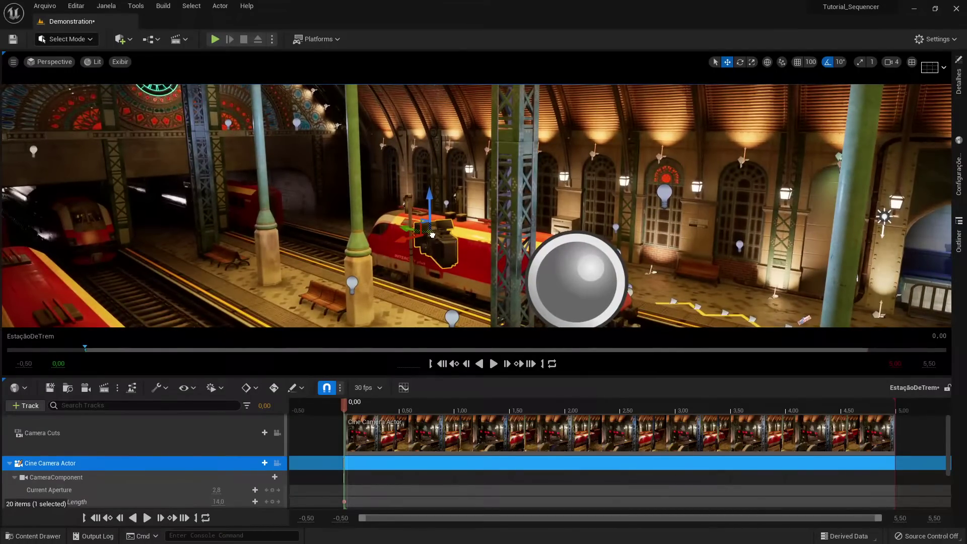
# Move the cine camera toward the upper-left platform and re-pilot it toward the stained-glass arch.
pyautogui.click(432, 234)
pyautogui.moveTo(405, 239); pyautogui.dragTo(300, 267)
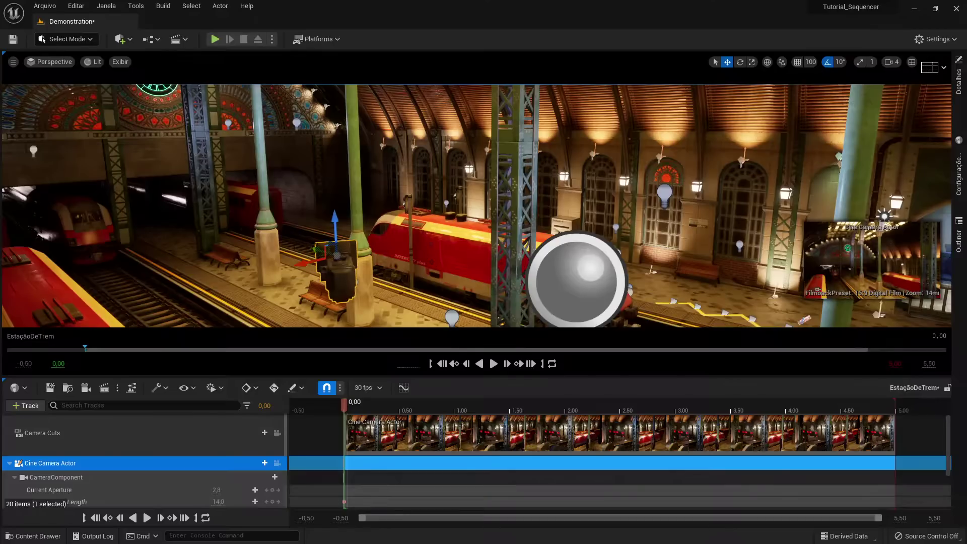
pyautogui.moveTo(335, 254)
pyautogui.mouseDown()
pyautogui.moveTo(167, 252)
pyautogui.moveTo(87, 233)
pyautogui.moveTo(312, 244)
pyautogui.moveTo(335, 293)
pyautogui.moveTo(342, 226)
pyautogui.mouseUp()
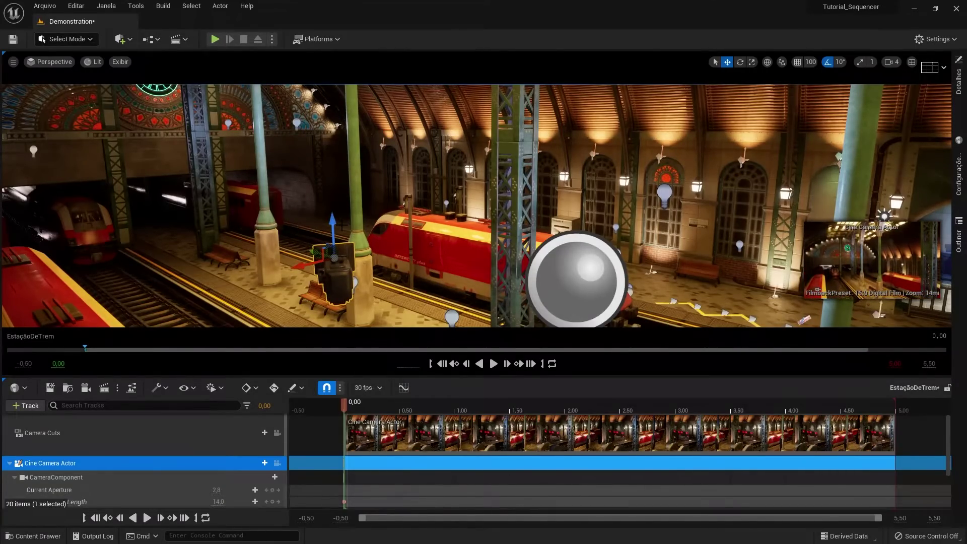
pyautogui.click(278, 468)
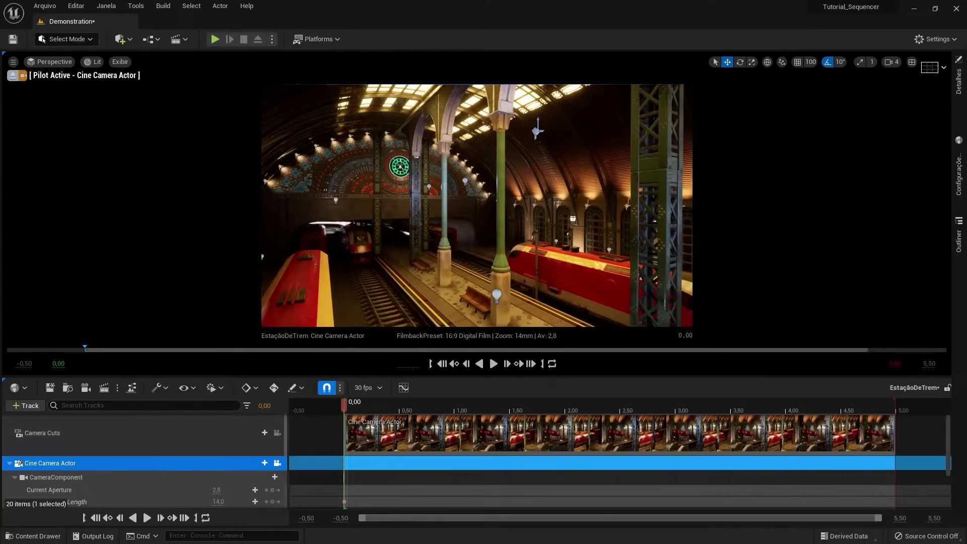
pyautogui.moveTo(477, 205); pyautogui.dragTo(453, 206, button='right')
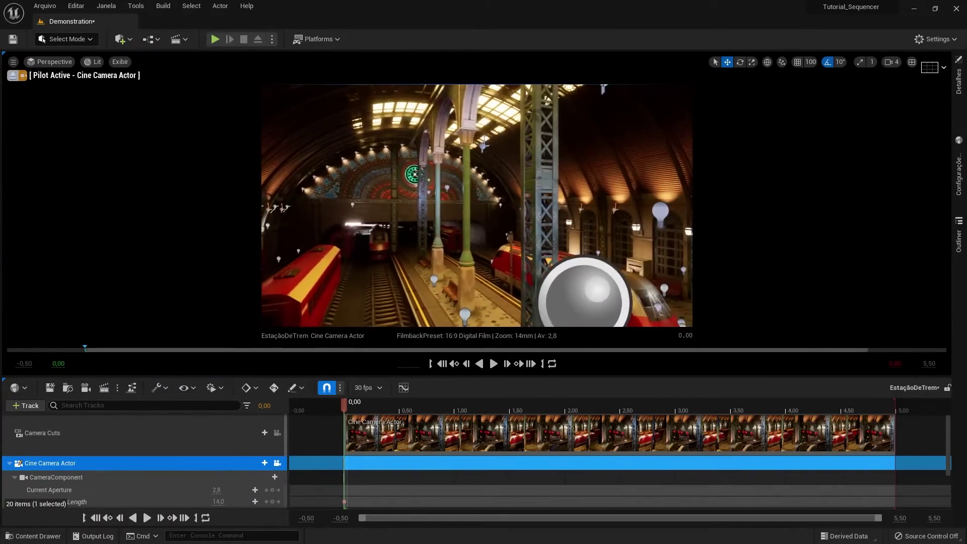
# Delete the old Cine Camera Actor and Camera Cuts tracks, with the view moved to the phone-booth corridor.
pyautogui.press('Delete')
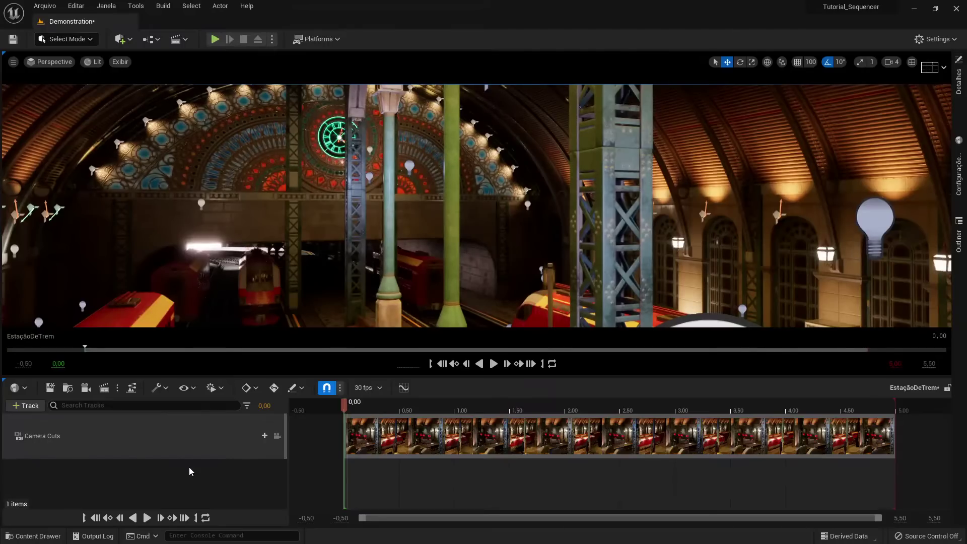
pyautogui.moveTo(297, 292); pyautogui.dragTo(297, 291, button='right')
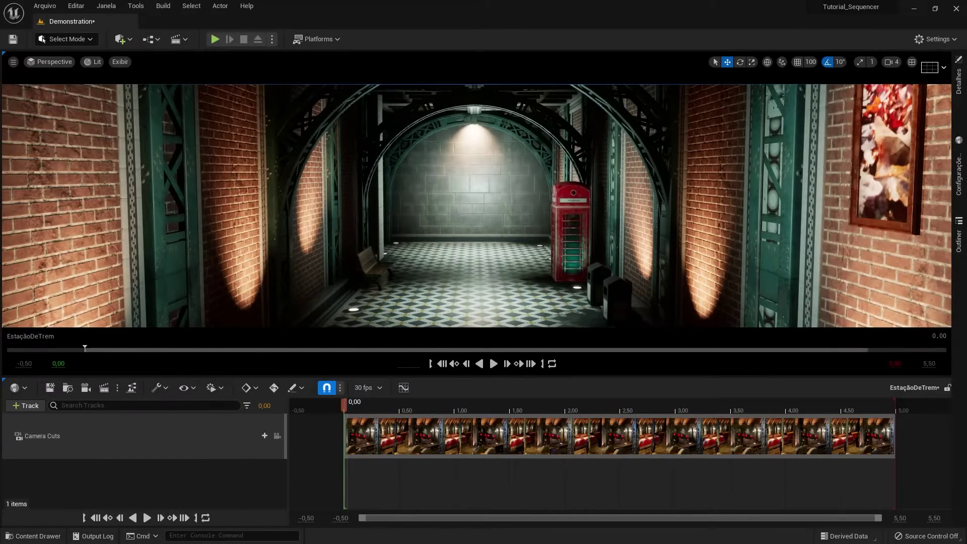
pyautogui.click(194, 421)
pyautogui.press('Delete')
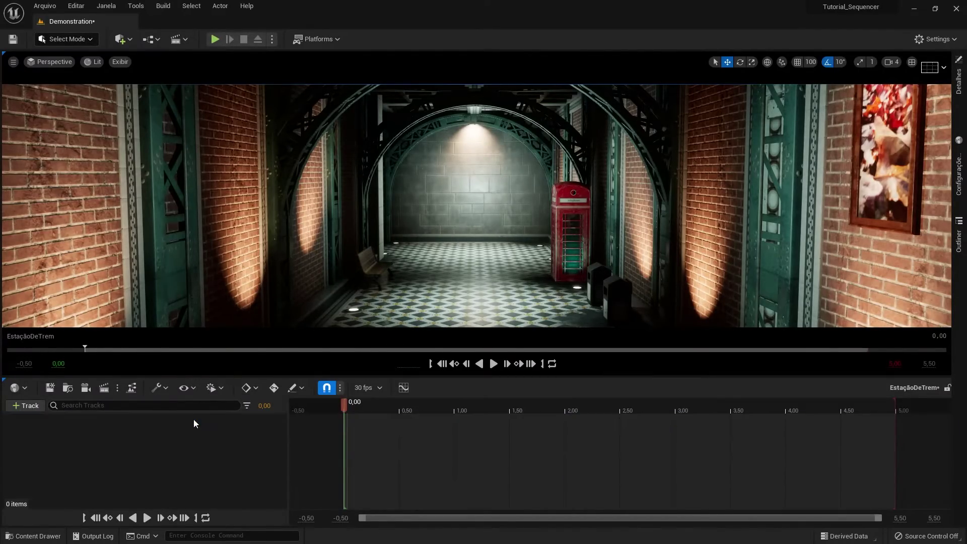
# Create a new Cine Camera with a camera cut framing the archway and red phone booth.
pyautogui.click(87, 390)
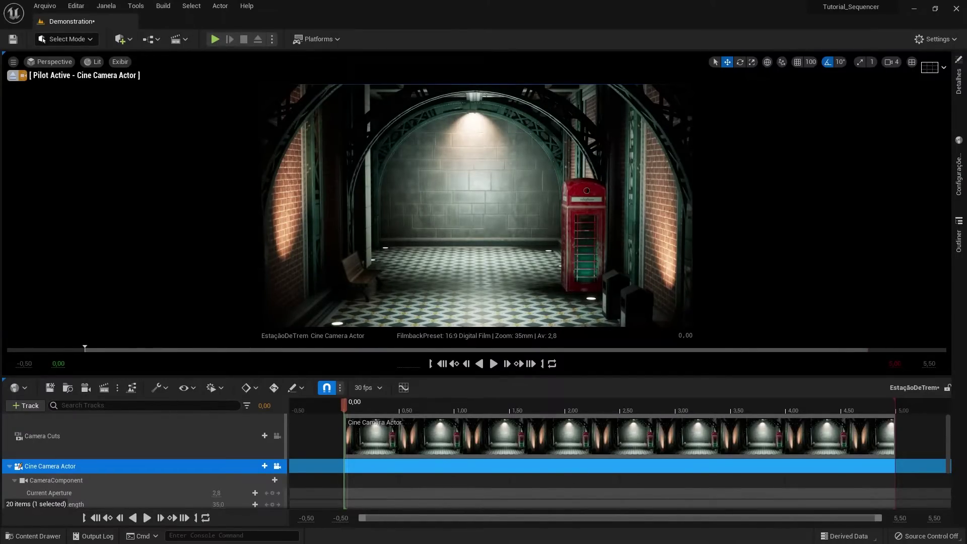
pyautogui.moveTo(477, 205); pyautogui.dragTo(443, 232, button='right')
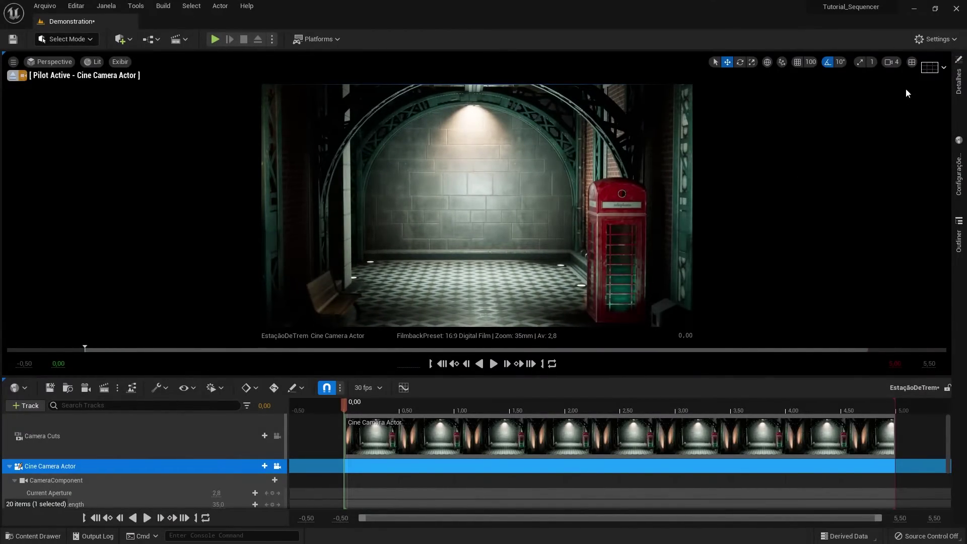
pyautogui.click(931, 67)
# Show a 2x2 composition grid, set focal length to about 33,737 mm, and key focal length and transform at 0,00.
pyautogui.click(779, 147)
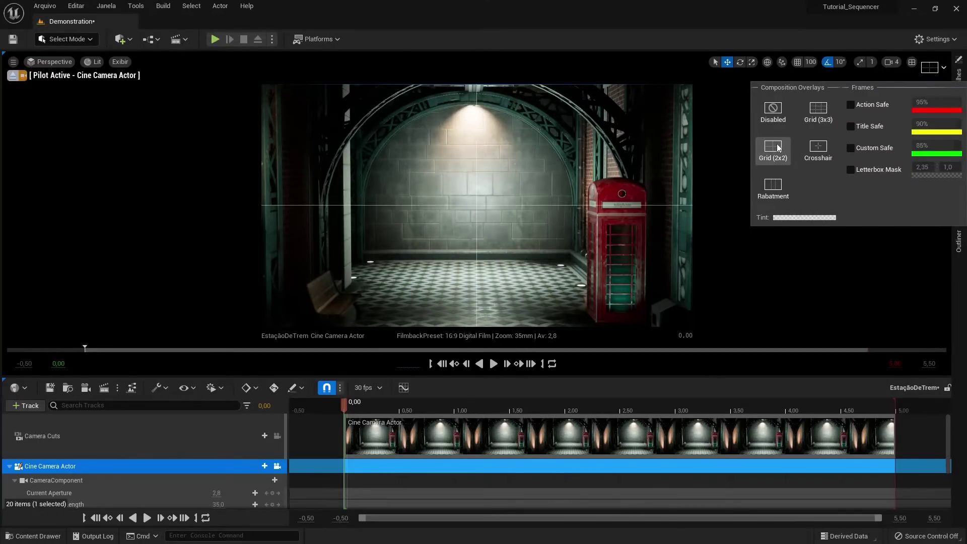
pyautogui.moveTo(476, 212); pyautogui.dragTo(483, 211, button='right')
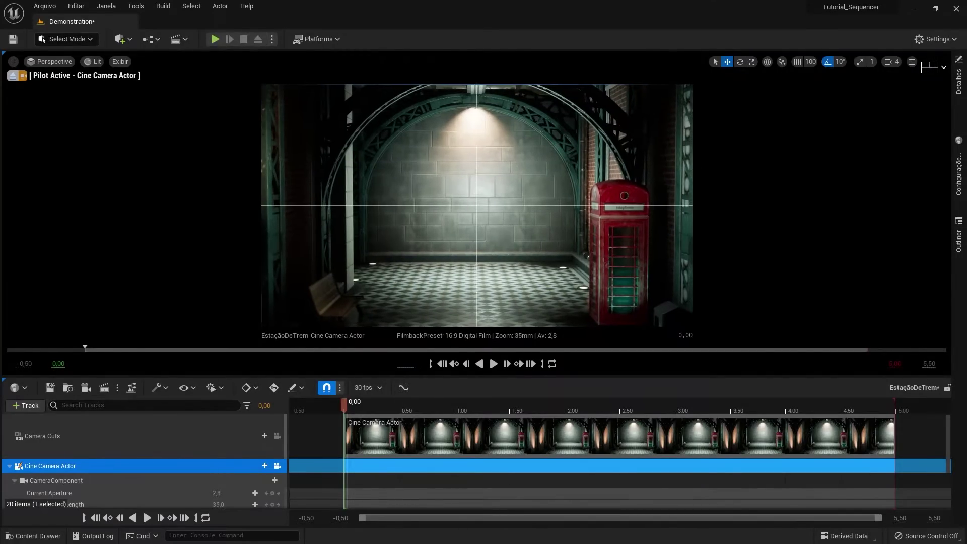
pyautogui.moveTo(218, 504); pyautogui.dragTo(231, 503)
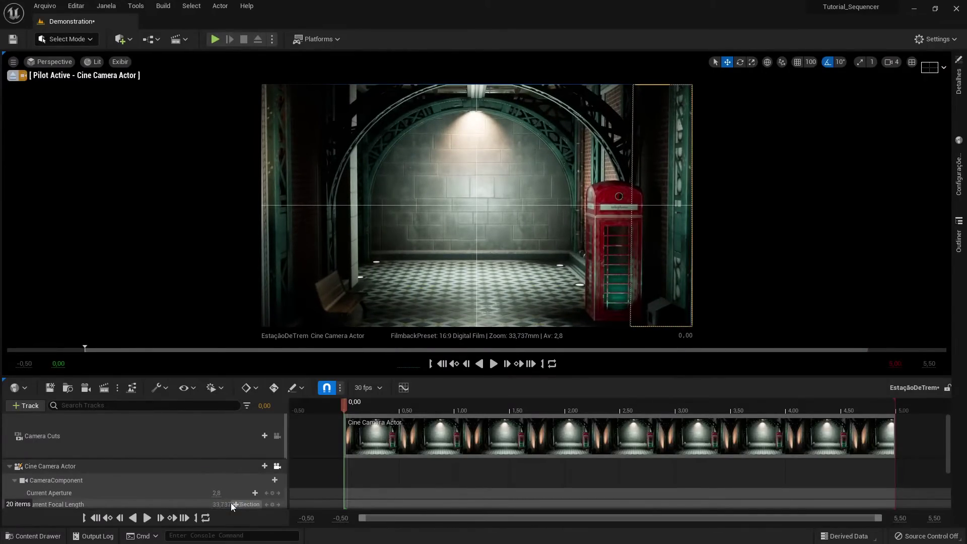
pyautogui.scroll(-3, 245, 480)
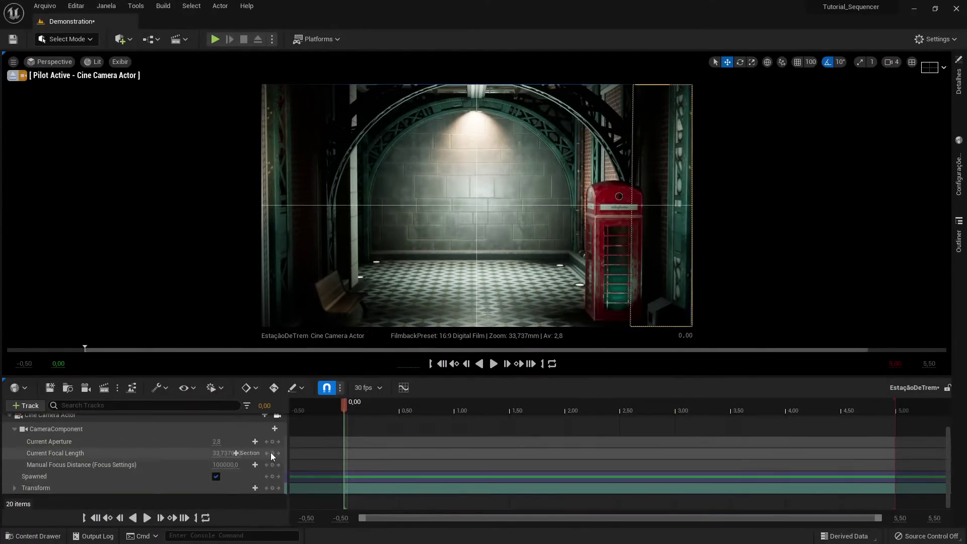
pyautogui.click(272, 453)
pyautogui.click(273, 489)
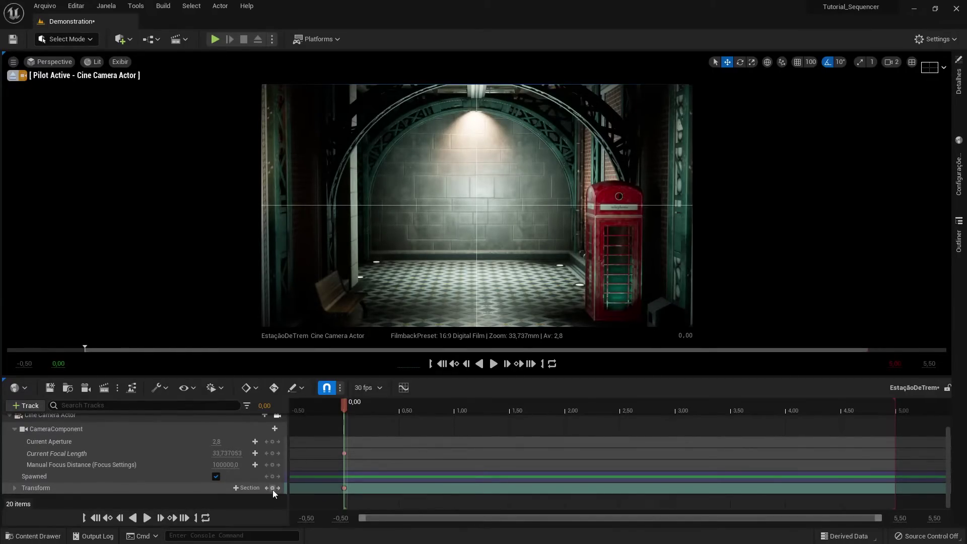
# At 5,00, pull the camera back down the corridor at 23,948 mm focal length, then play.
pyautogui.moveTo(345, 409); pyautogui.dragTo(897, 408)
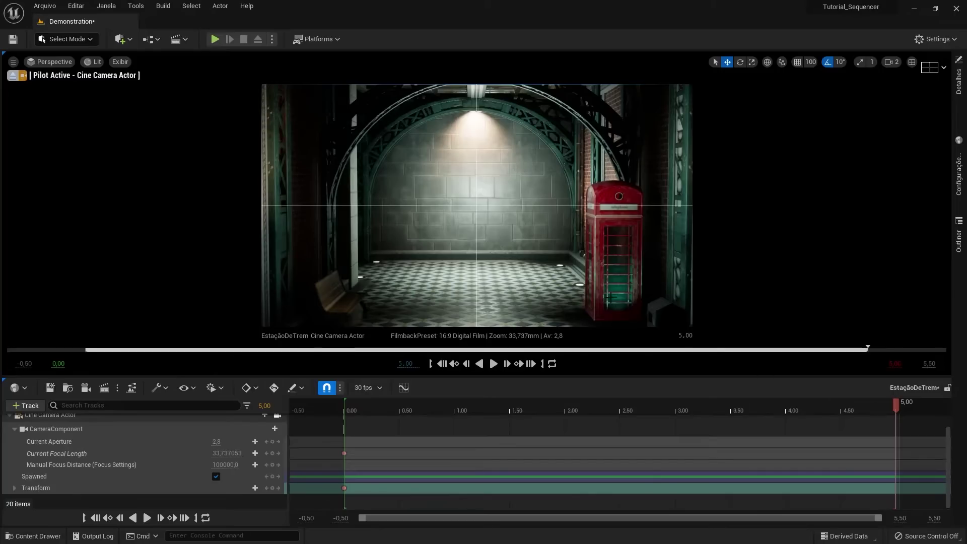
pyautogui.moveTo(500, 215)
pyautogui.mouseDown()
pyautogui.moveTo(502, 242)
pyautogui.moveTo(501, 220)
pyautogui.mouseUp()
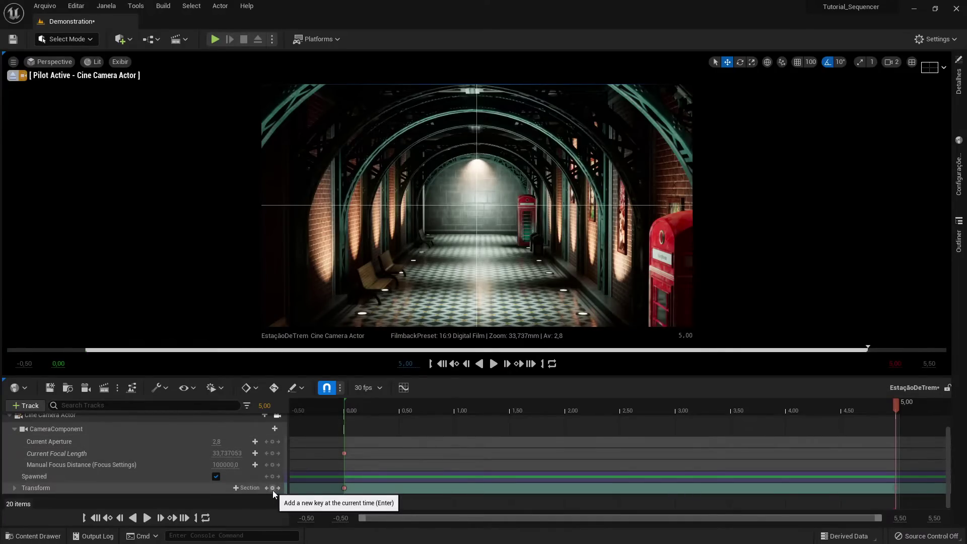
pyautogui.moveTo(236, 454); pyautogui.dragTo(224, 452)
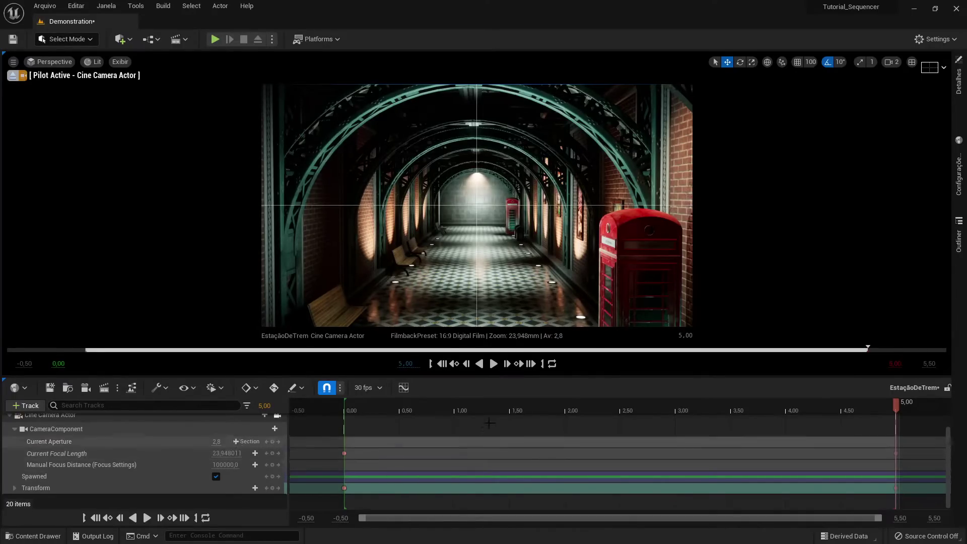
pyautogui.click(495, 363)
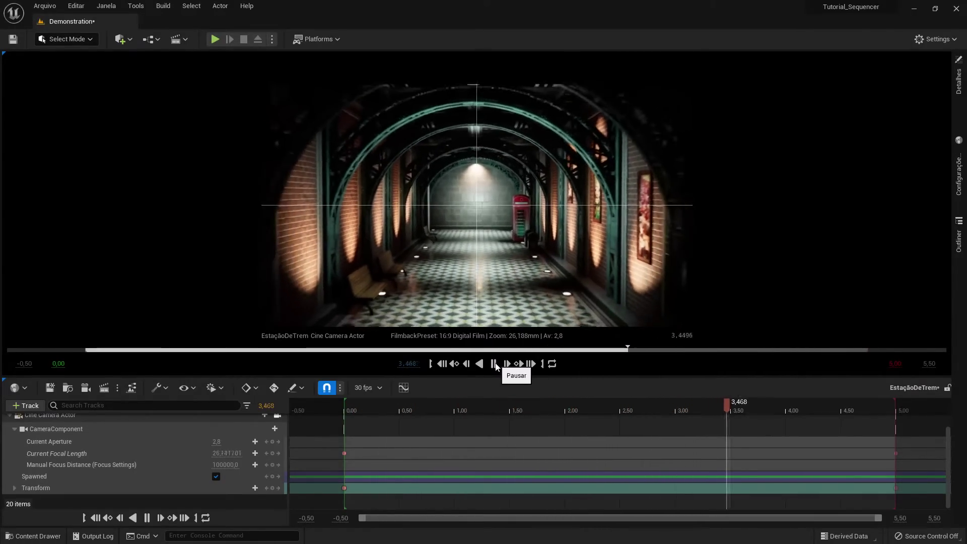
# Pause playback, collapse the Cine Camera Actor tracks, select Camera Cuts, and return the playhead to 0,00.
pyautogui.click(495, 364)
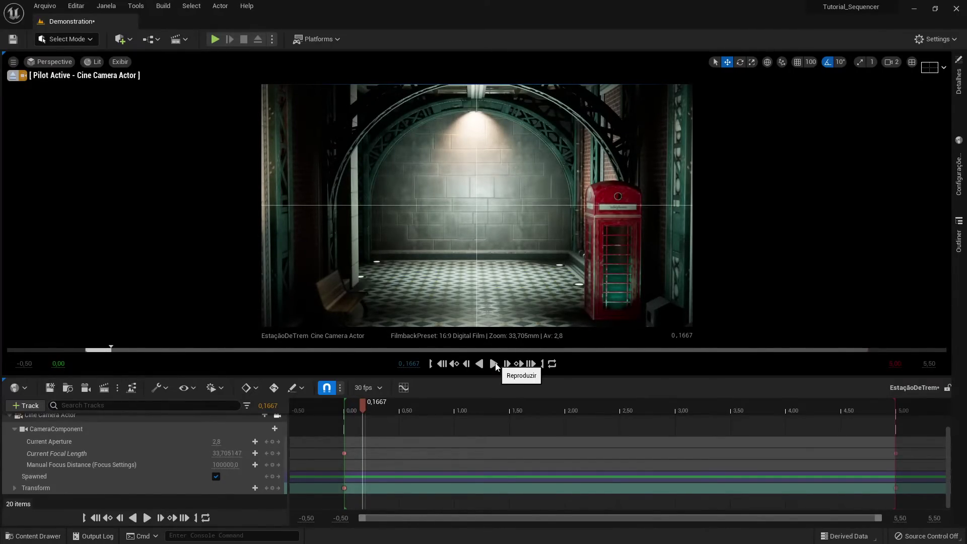
pyautogui.scroll(3, 135, 460)
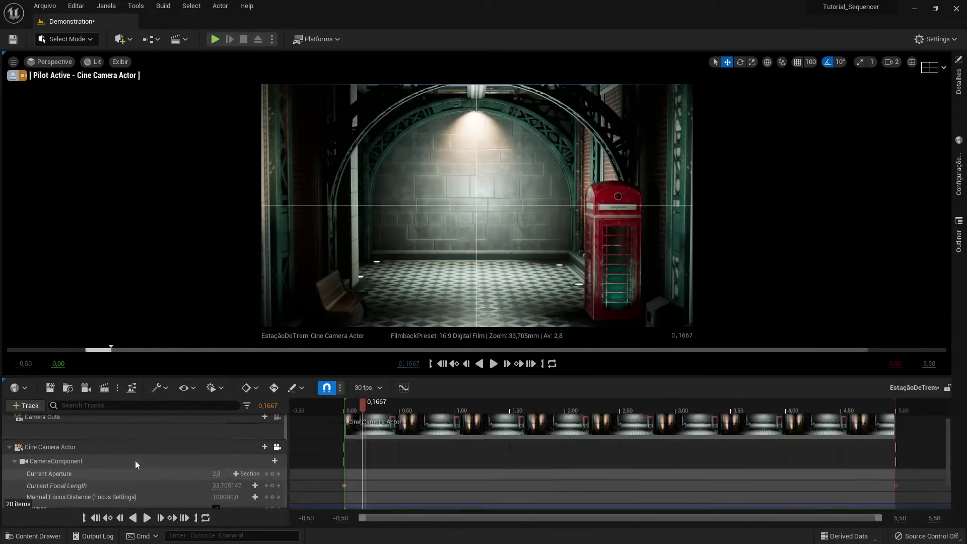
pyautogui.click(9, 467)
pyautogui.click(92, 437)
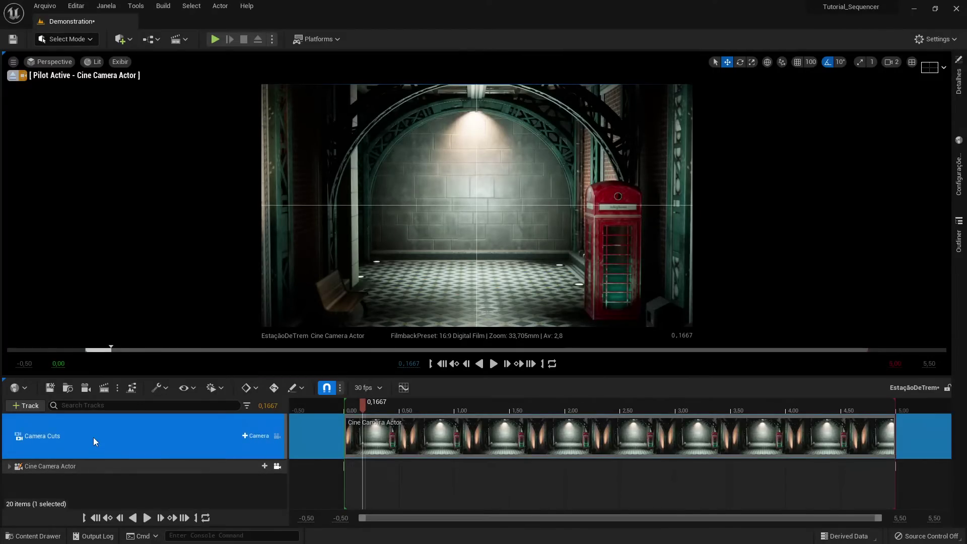
pyautogui.moveTo(362, 403); pyautogui.dragTo(346, 403)
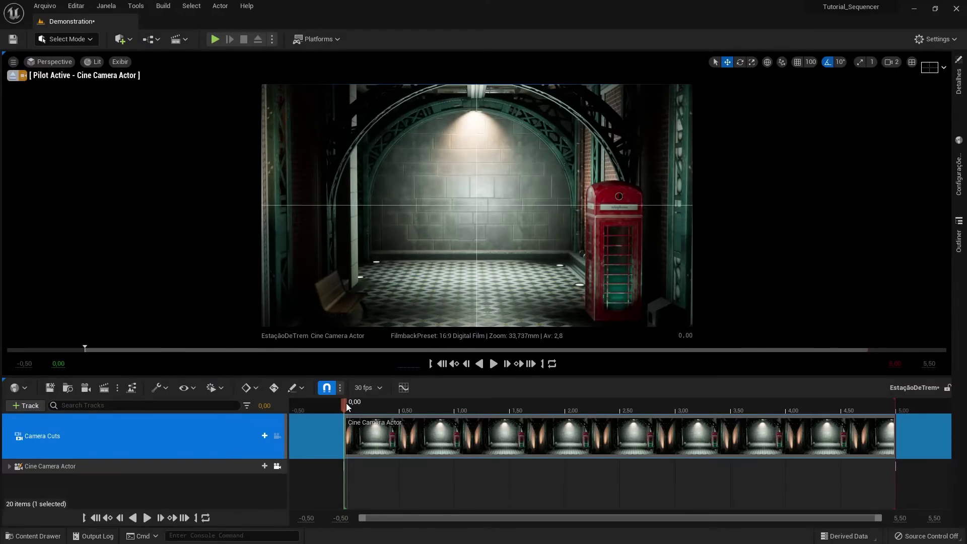
# Set the sequence's end time to 10,00.
pyautogui.click(896, 365)
pyautogui.write('10')
pyautogui.press('Return')
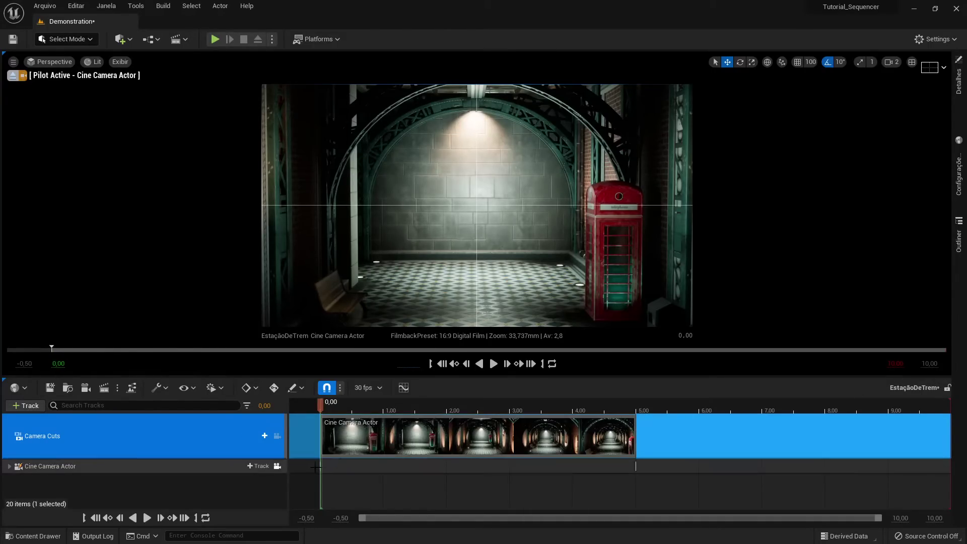
# Stop piloting the first camera, frame a view down the station stairwell, and set the playhead to 5,00.
pyautogui.click(279, 469)
pyautogui.moveTo(302, 252); pyautogui.dragTo(302, 252, button='right')
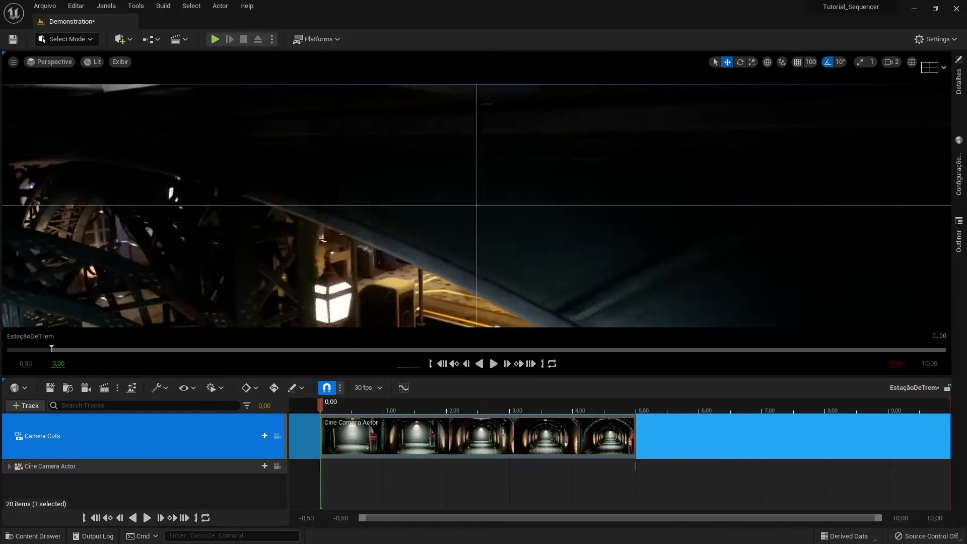
pyautogui.moveTo(476, 205); pyautogui.dragTo(476, 205, button='right')
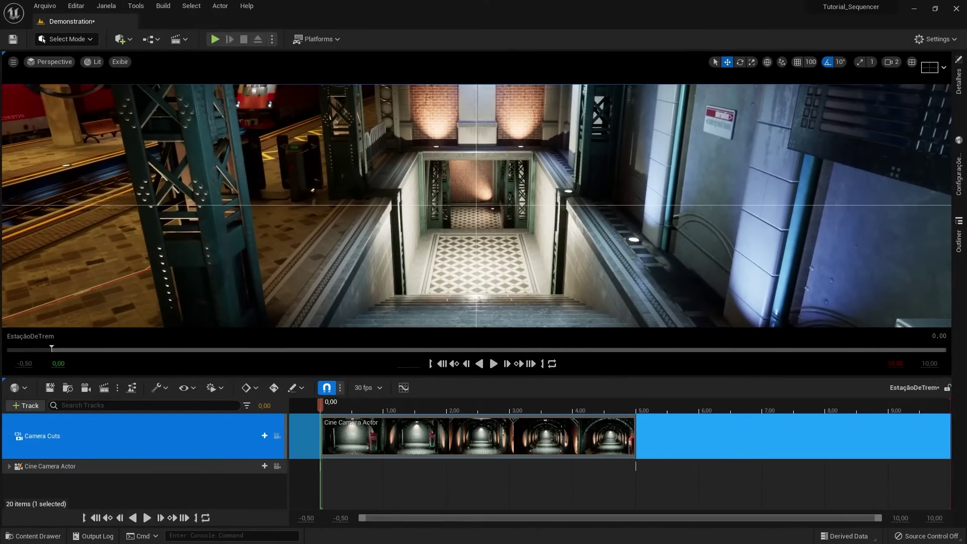
pyautogui.moveTo(350, 303); pyautogui.dragTo(350, 303, button='right')
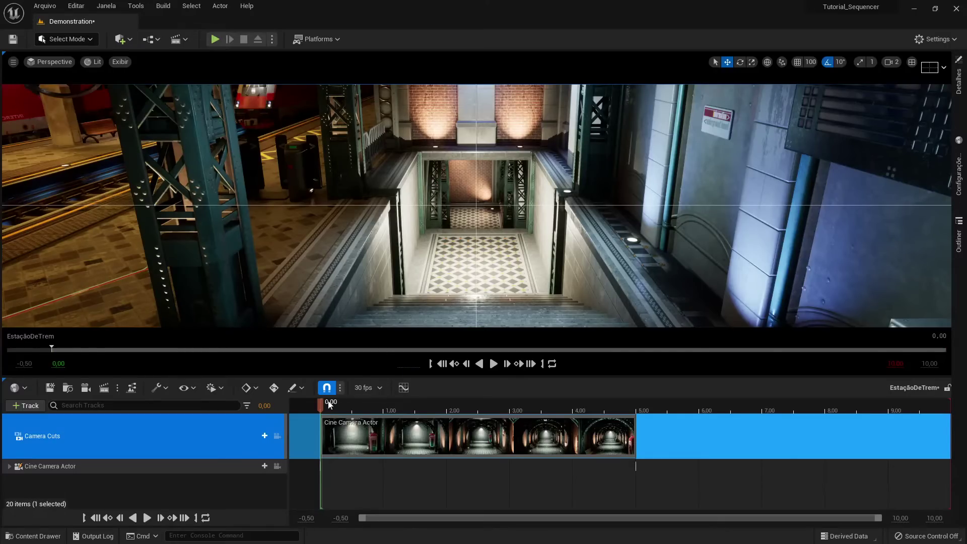
pyautogui.moveTo(322, 409); pyautogui.dragTo(641, 406)
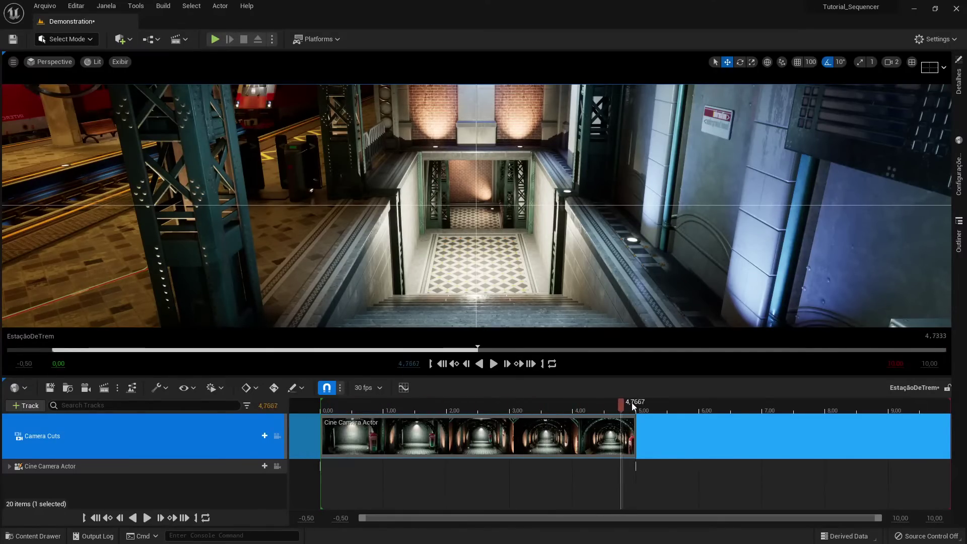
pyautogui.moveTo(635, 403); pyautogui.dragTo(637, 404)
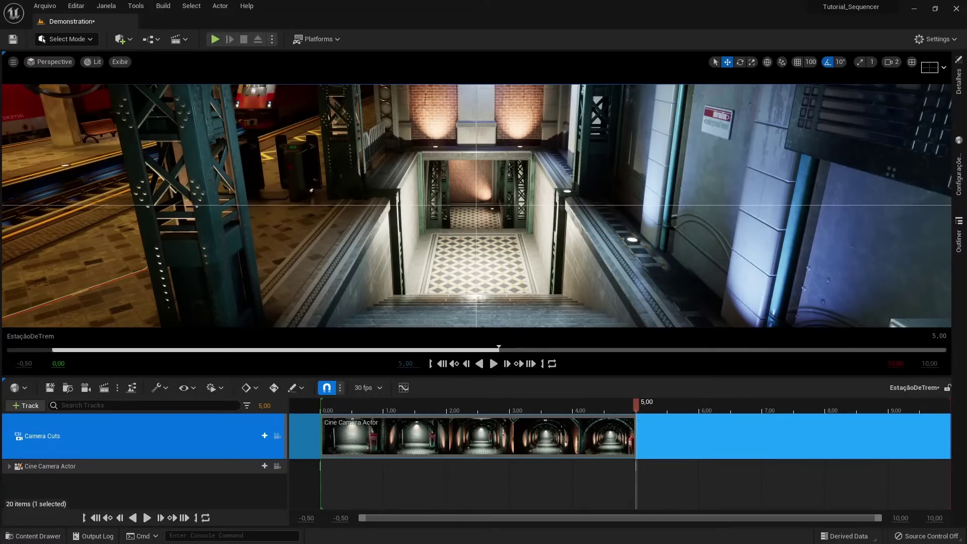
# Create a second cine camera at the stairwell view with about an 18 mm focal length.
pyautogui.click(87, 392)
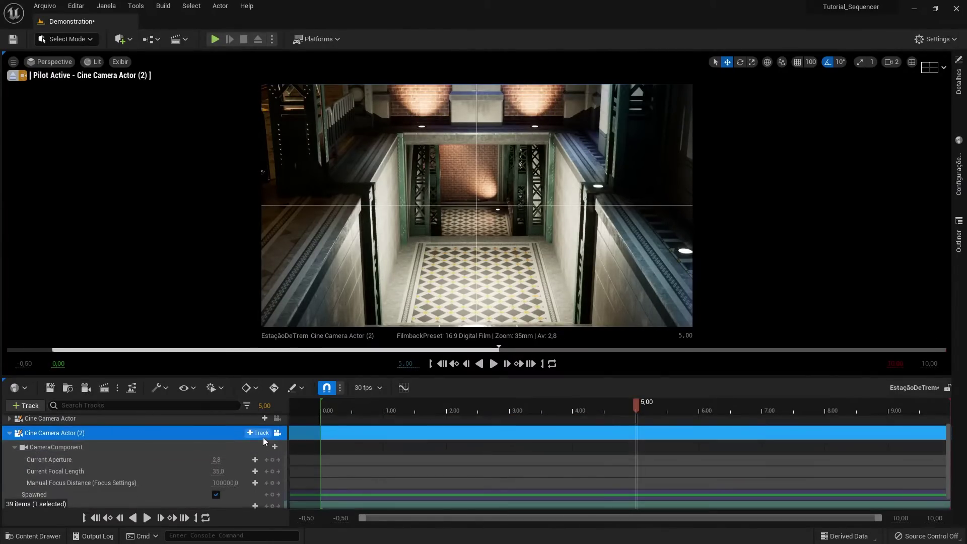
pyautogui.moveTo(221, 472); pyautogui.dragTo(235, 471)
pyautogui.moveTo(436, 312); pyautogui.dragTo(436, 303)
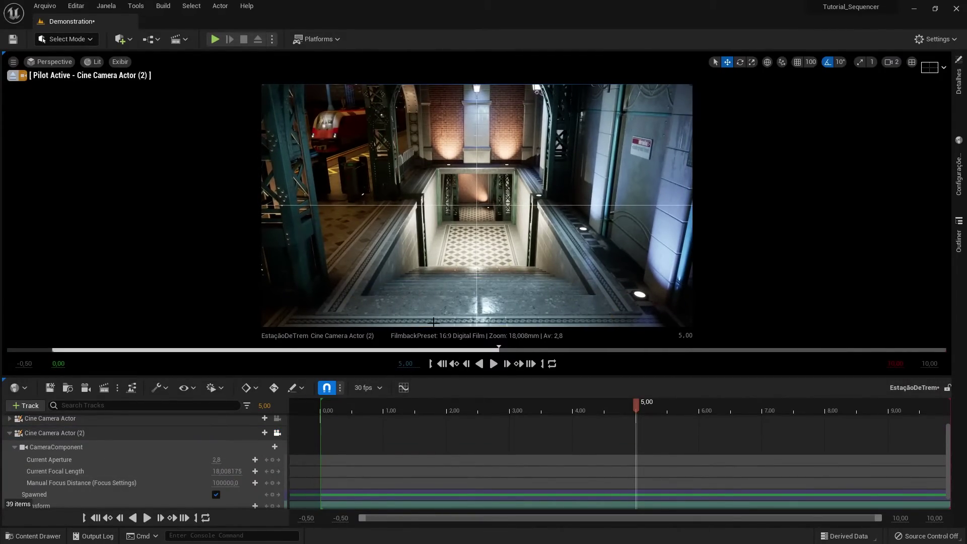
pyautogui.scroll(-1, 198, 493)
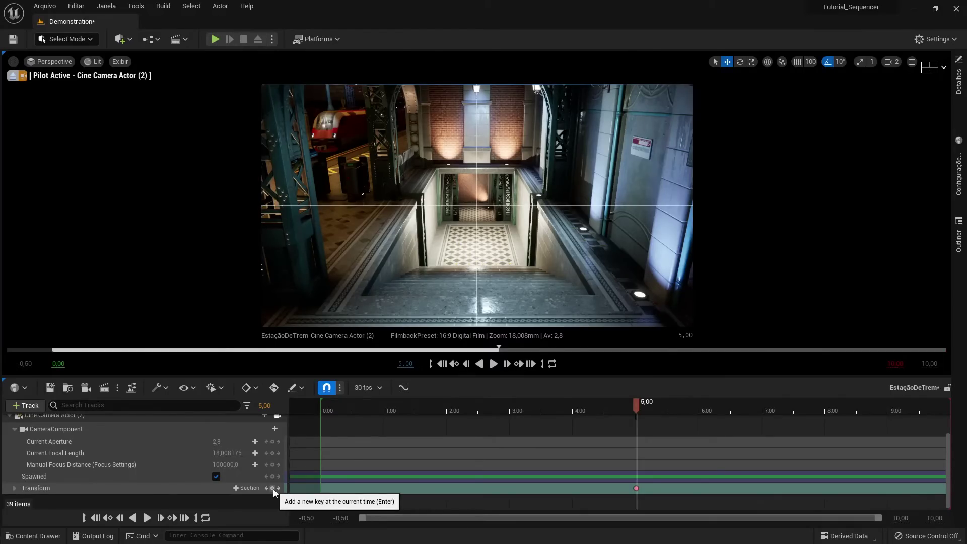
pyautogui.moveTo(315, 375); pyautogui.dragTo(315, 354)
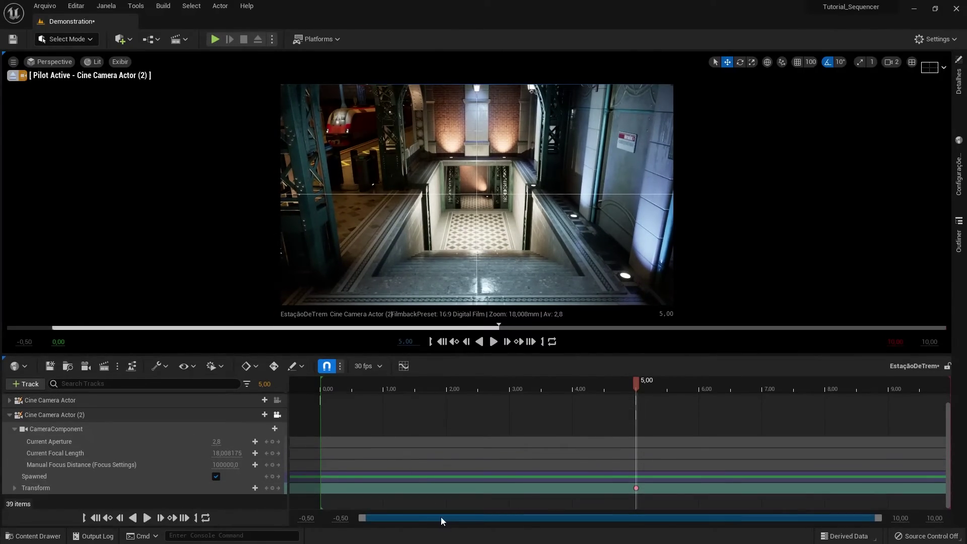
# At 10,00, swing the second camera toward the train platform.
pyautogui.moveTo(636, 382); pyautogui.dragTo(948, 390)
pyautogui.moveTo(887, 486); pyautogui.dragTo(872, 489, button='right')
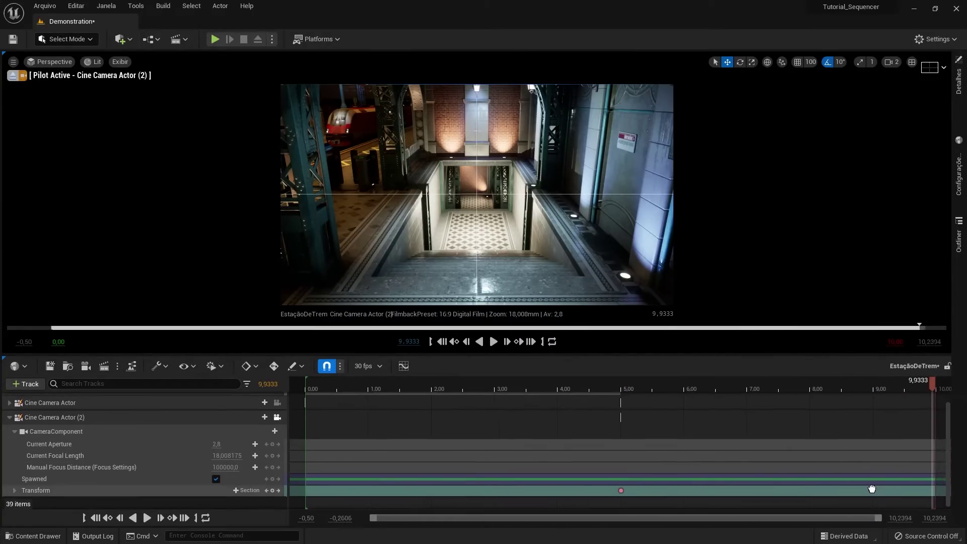
pyautogui.moveTo(931, 382); pyautogui.dragTo(938, 395)
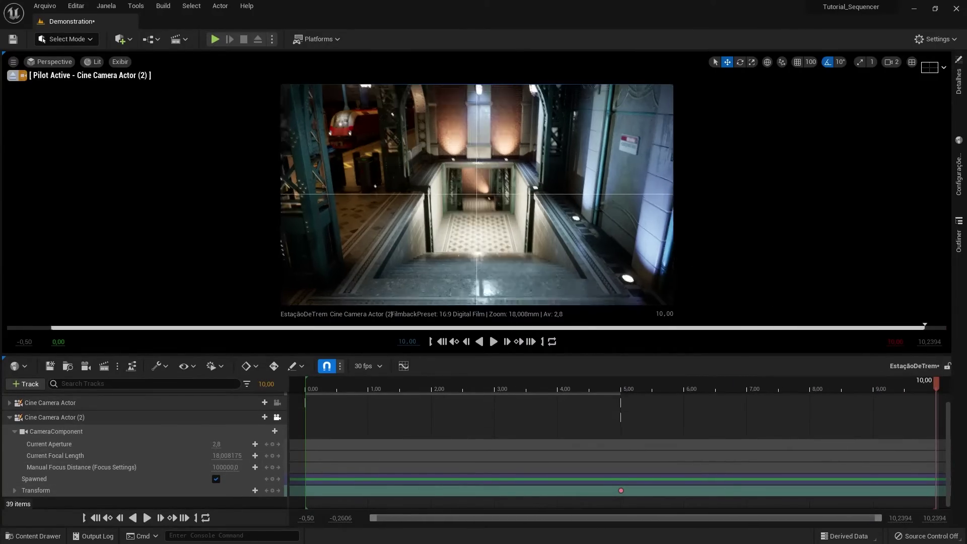
pyautogui.moveTo(792, 309); pyautogui.dragTo(731, 310, button='right')
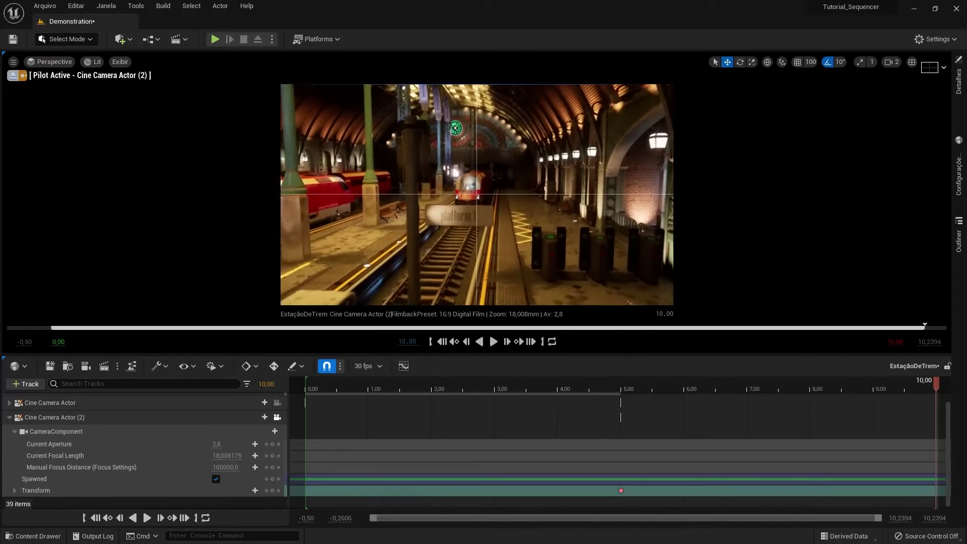
# Place Cine Camera Actor (2) on the platform by the platform 1 sign at 10,00, then preview from 5,00.
pyautogui.moveTo(731, 309); pyautogui.dragTo(745, 302, button='right')
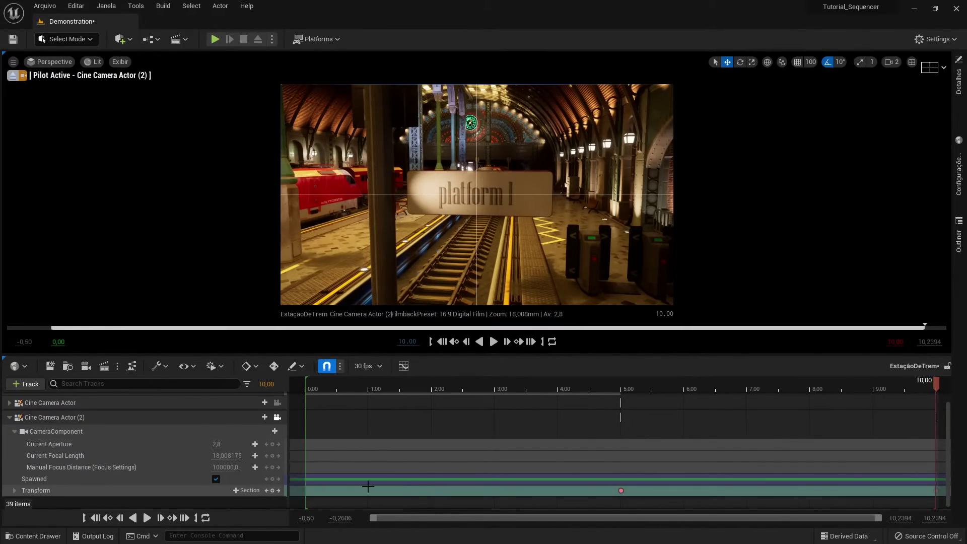
pyautogui.scroll(2, 598, 481)
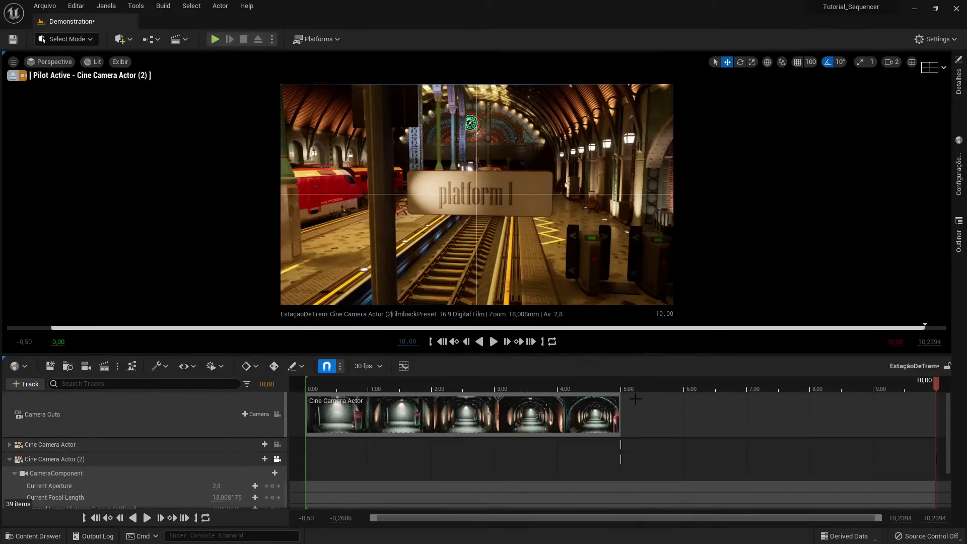
pyautogui.scroll(-2, 625, 402)
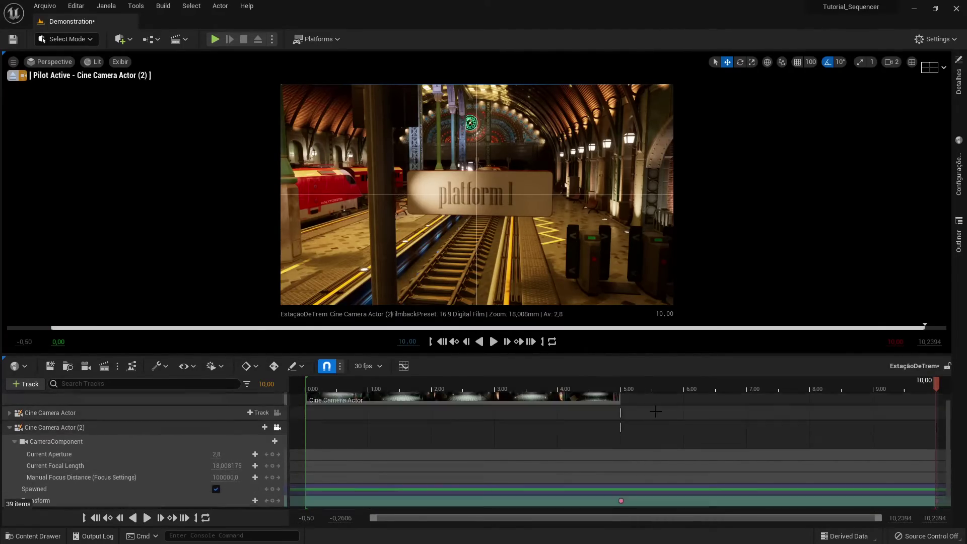
pyautogui.click(619, 379)
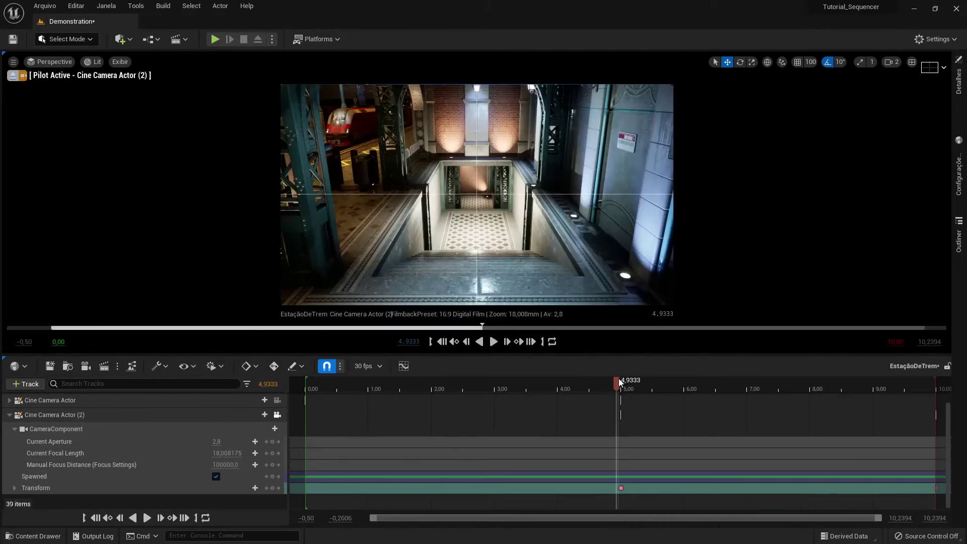
pyautogui.press('space')
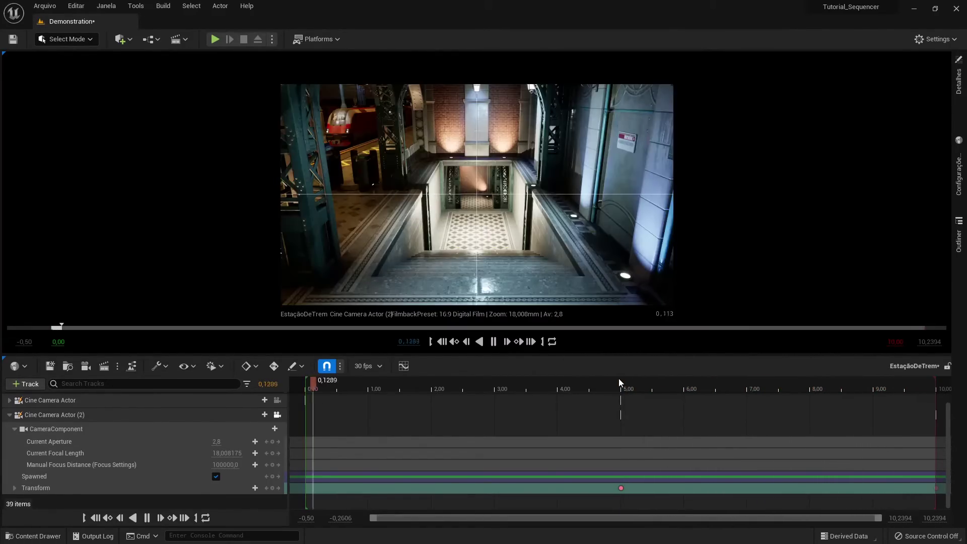
# At 5,00, add a Camera Cuts section for Cine Camera Actor (2), then reset the playhead to 0.
pyautogui.scroll(1, 651, 415)
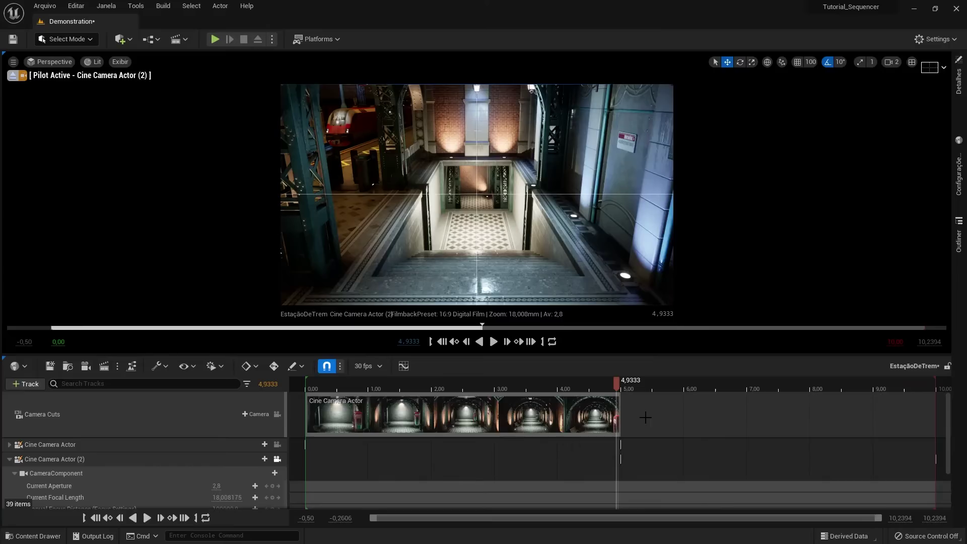
pyautogui.click(621, 384)
pyautogui.moveTo(620, 382); pyautogui.dragTo(622, 381)
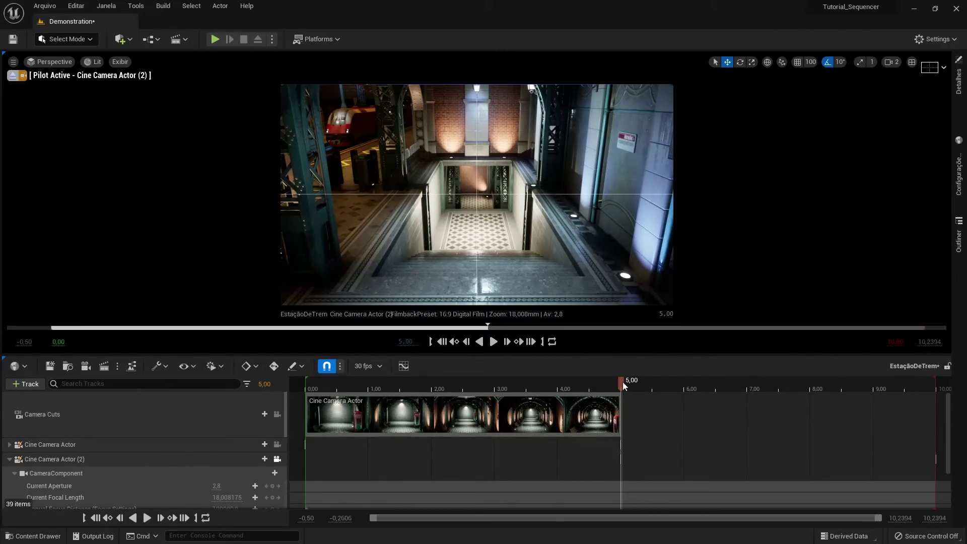
pyautogui.click(252, 415)
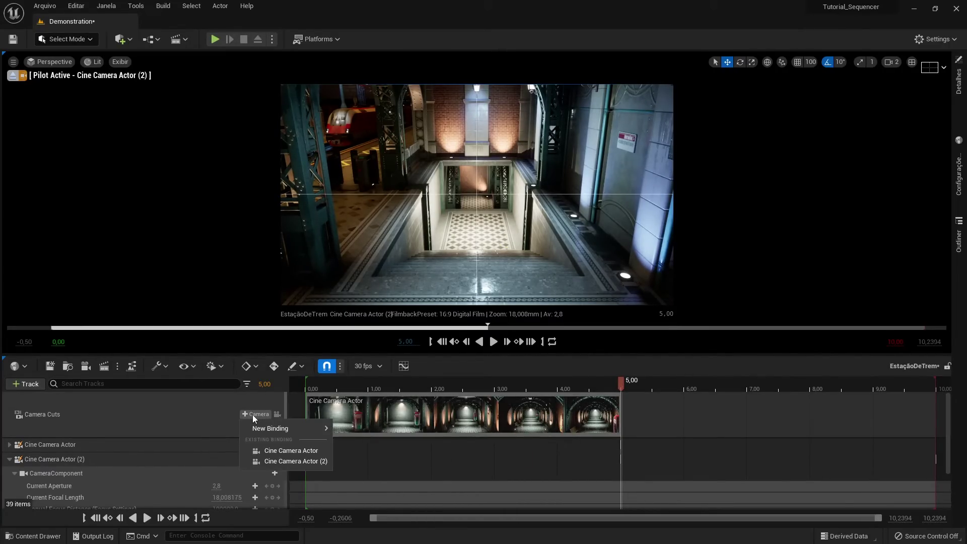
pyautogui.click(280, 461)
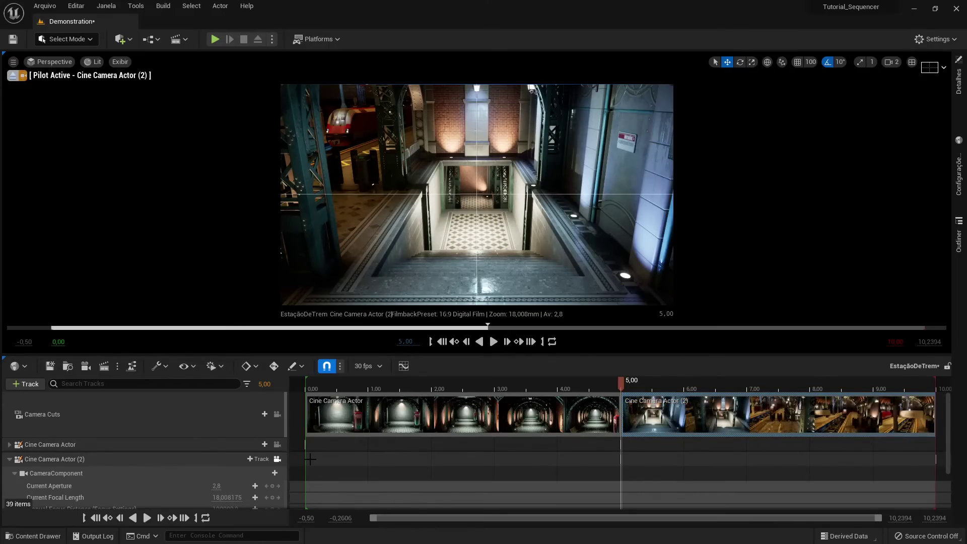
pyautogui.click(306, 383)
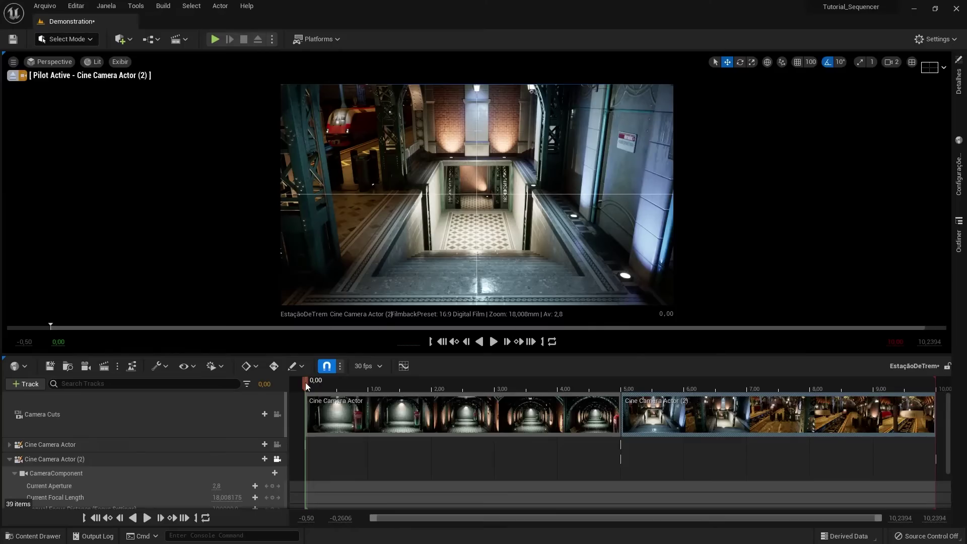
# Lock the viewport to Camera Cuts, then play the two-camera sequence and stop it.
pyautogui.click(277, 414)
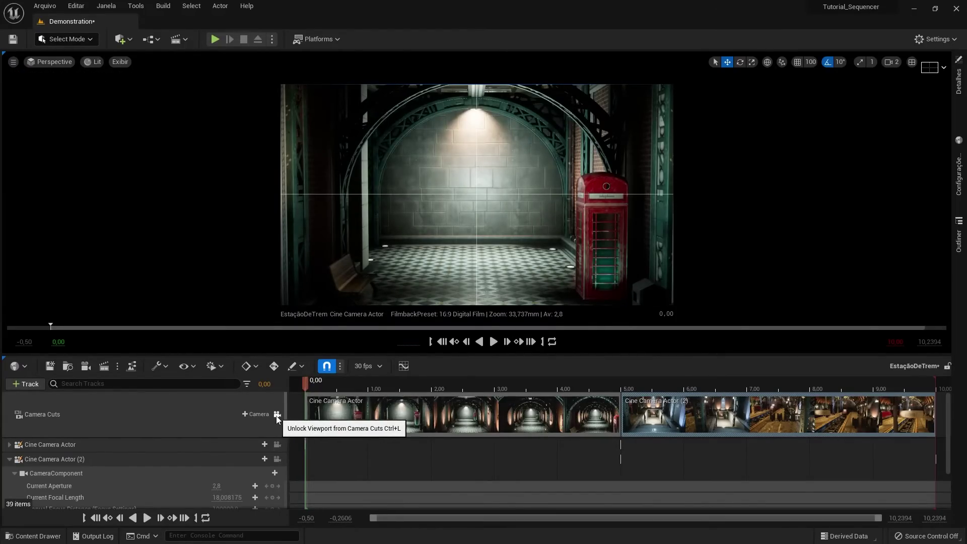
pyautogui.press('space')
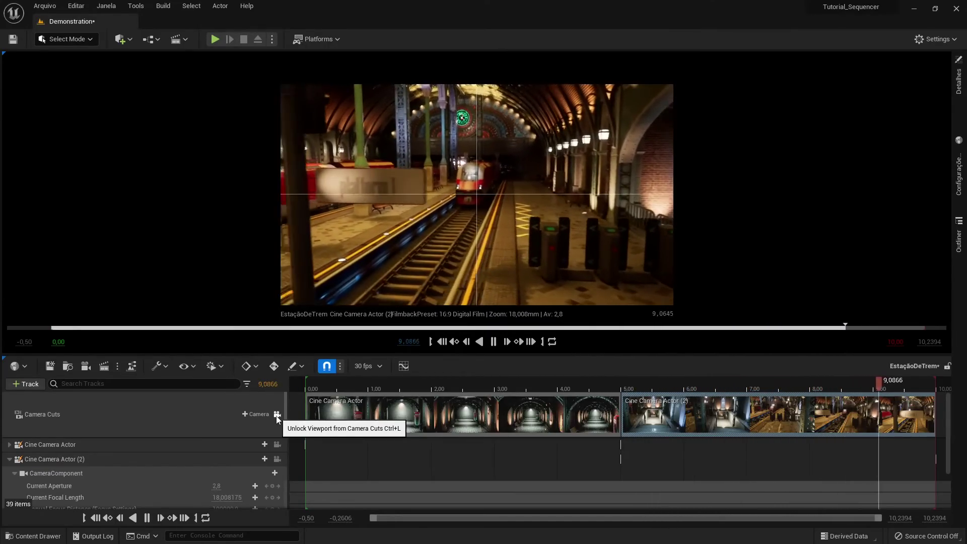
pyautogui.press('space')
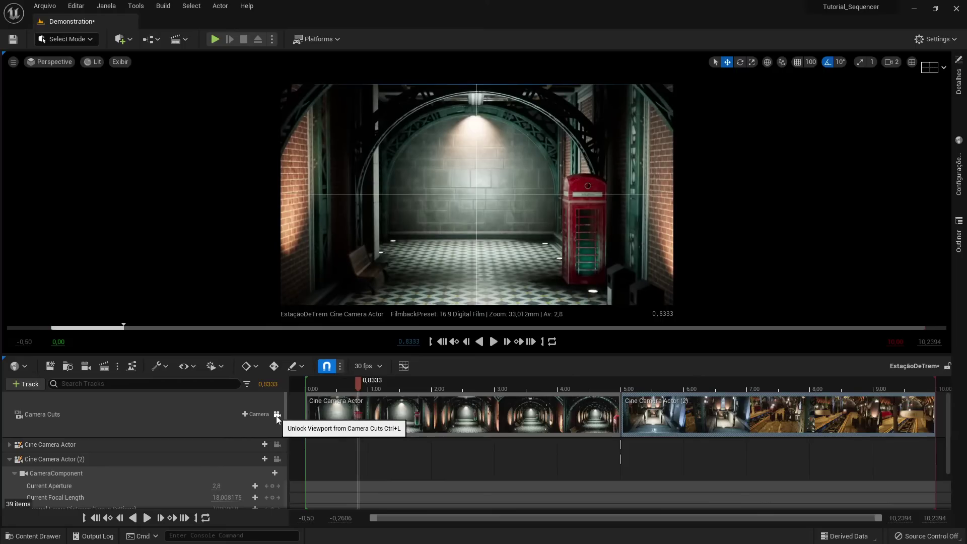